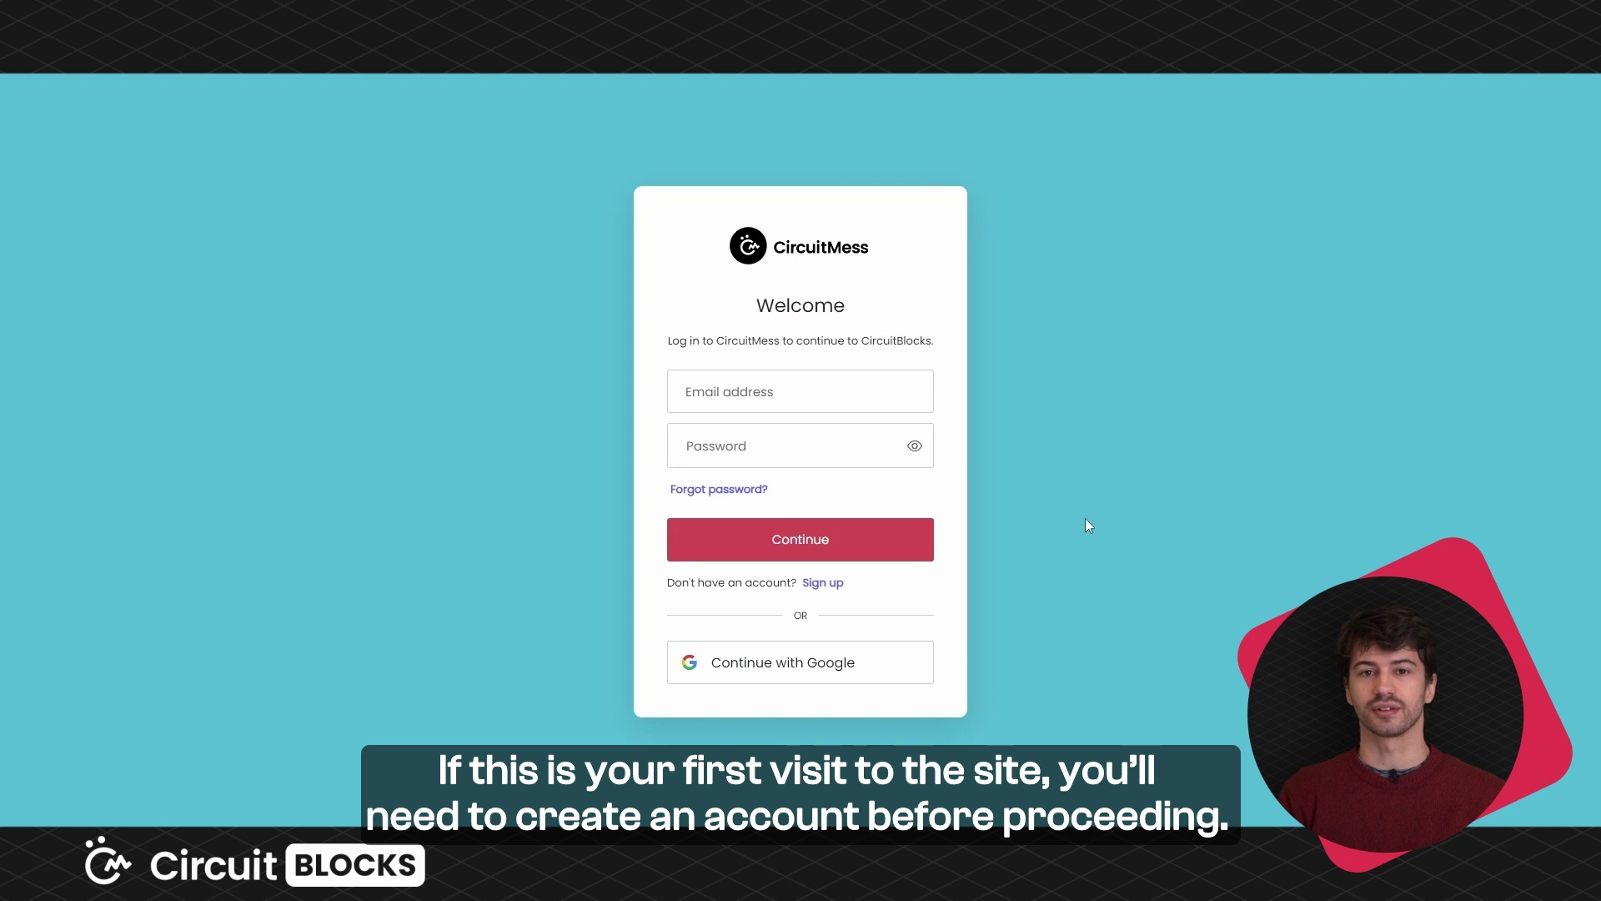
Sign in to CircuitBlocks using the saved CircuitMess account's autofilled email and password.
click(794, 385)
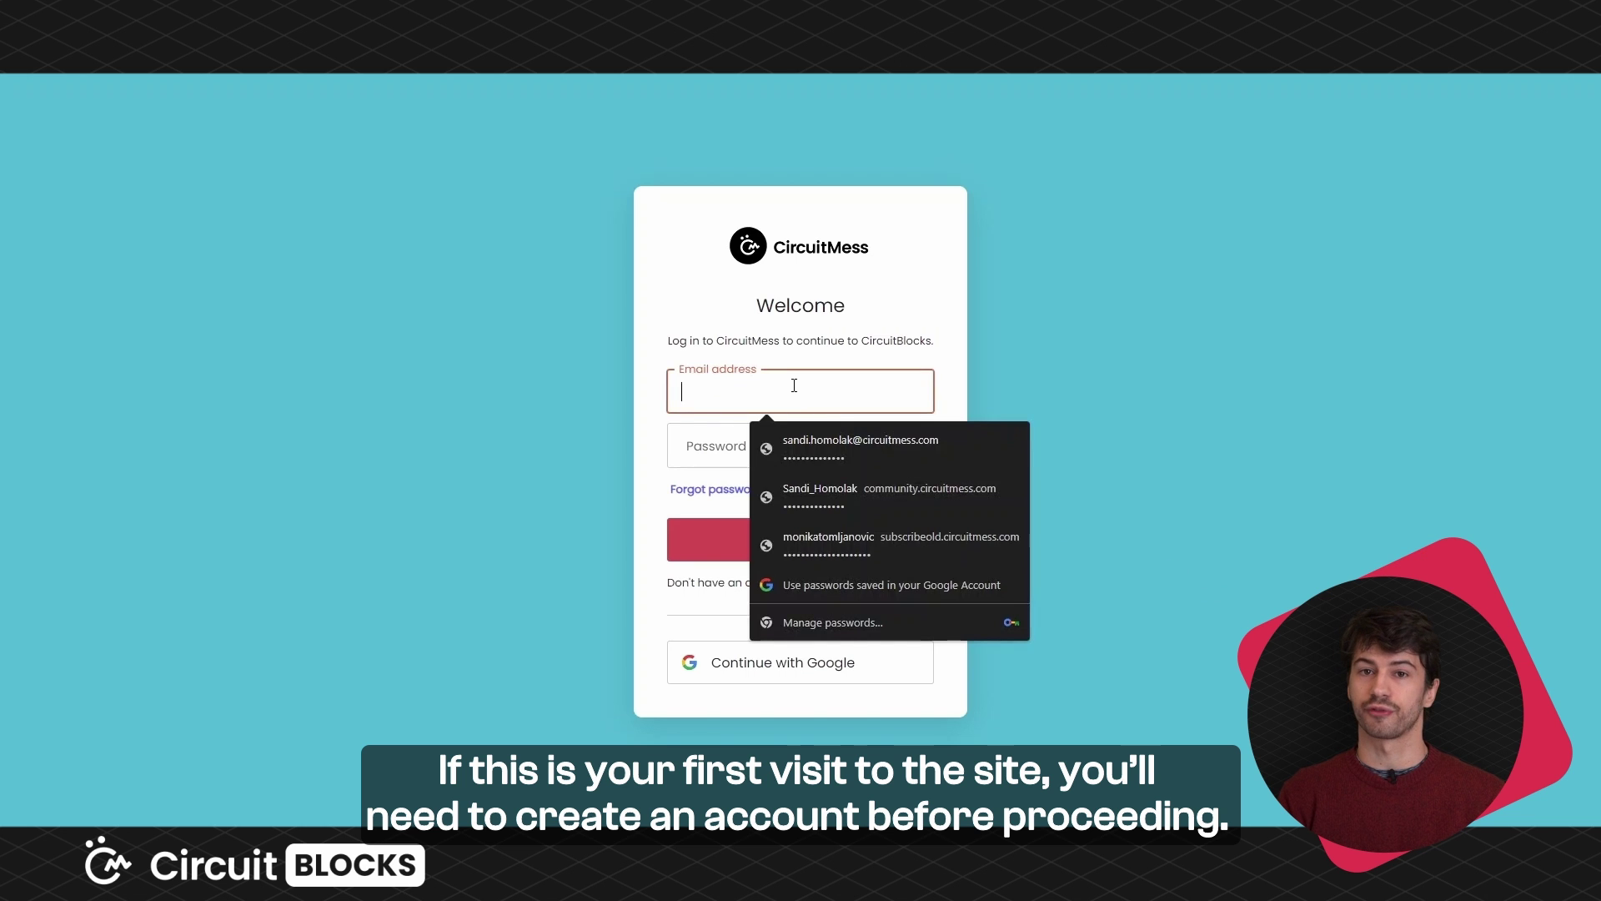
click(817, 451)
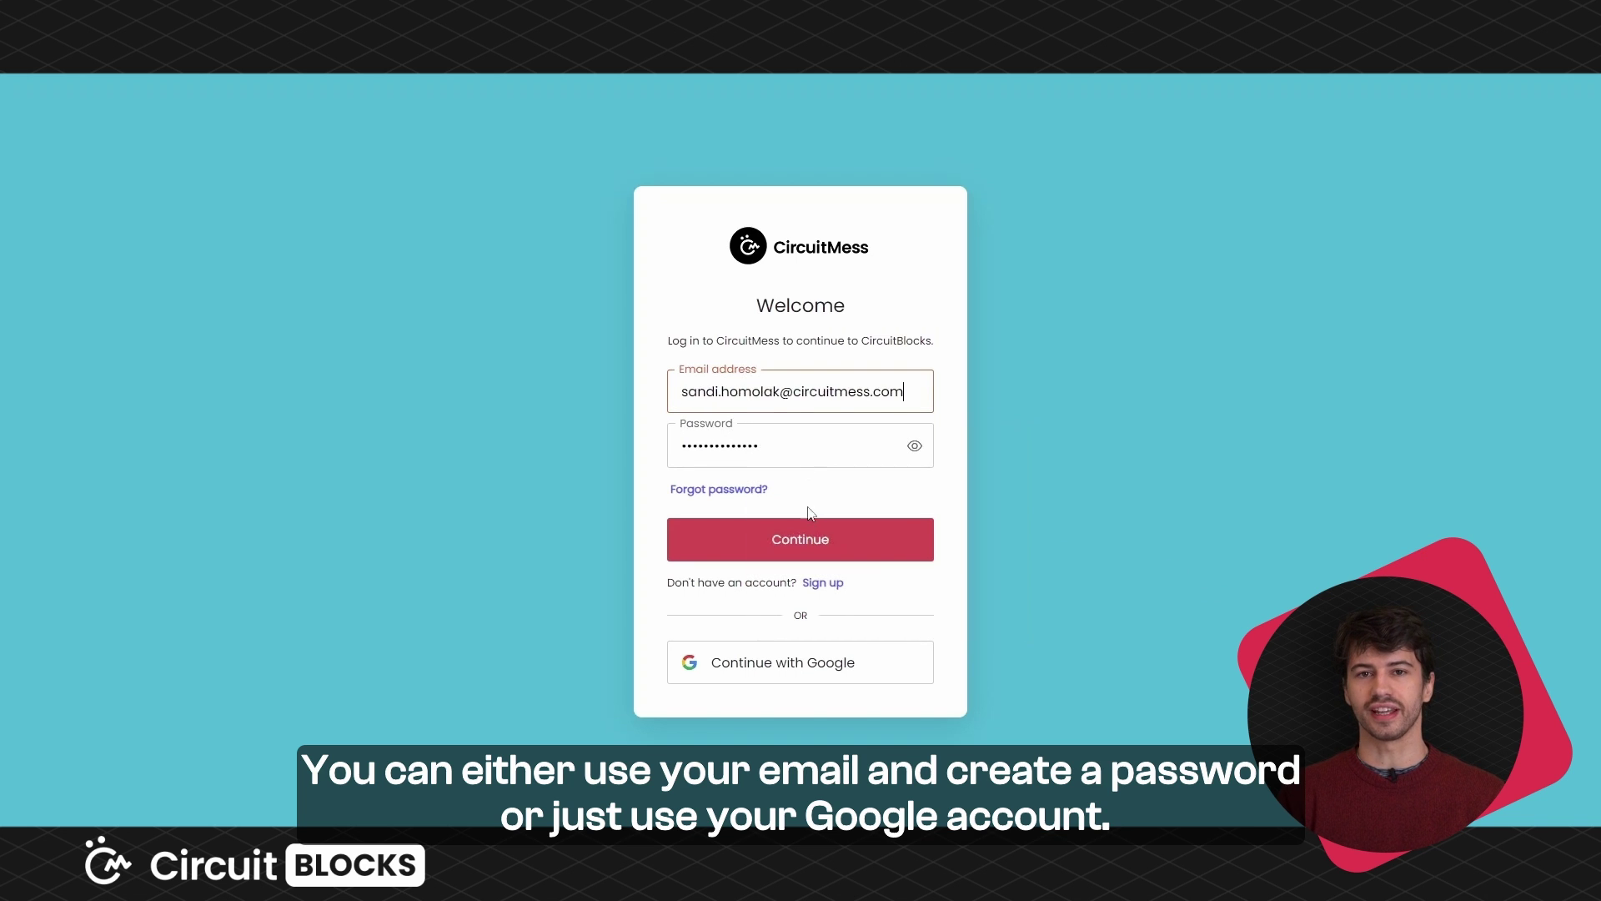
click(813, 546)
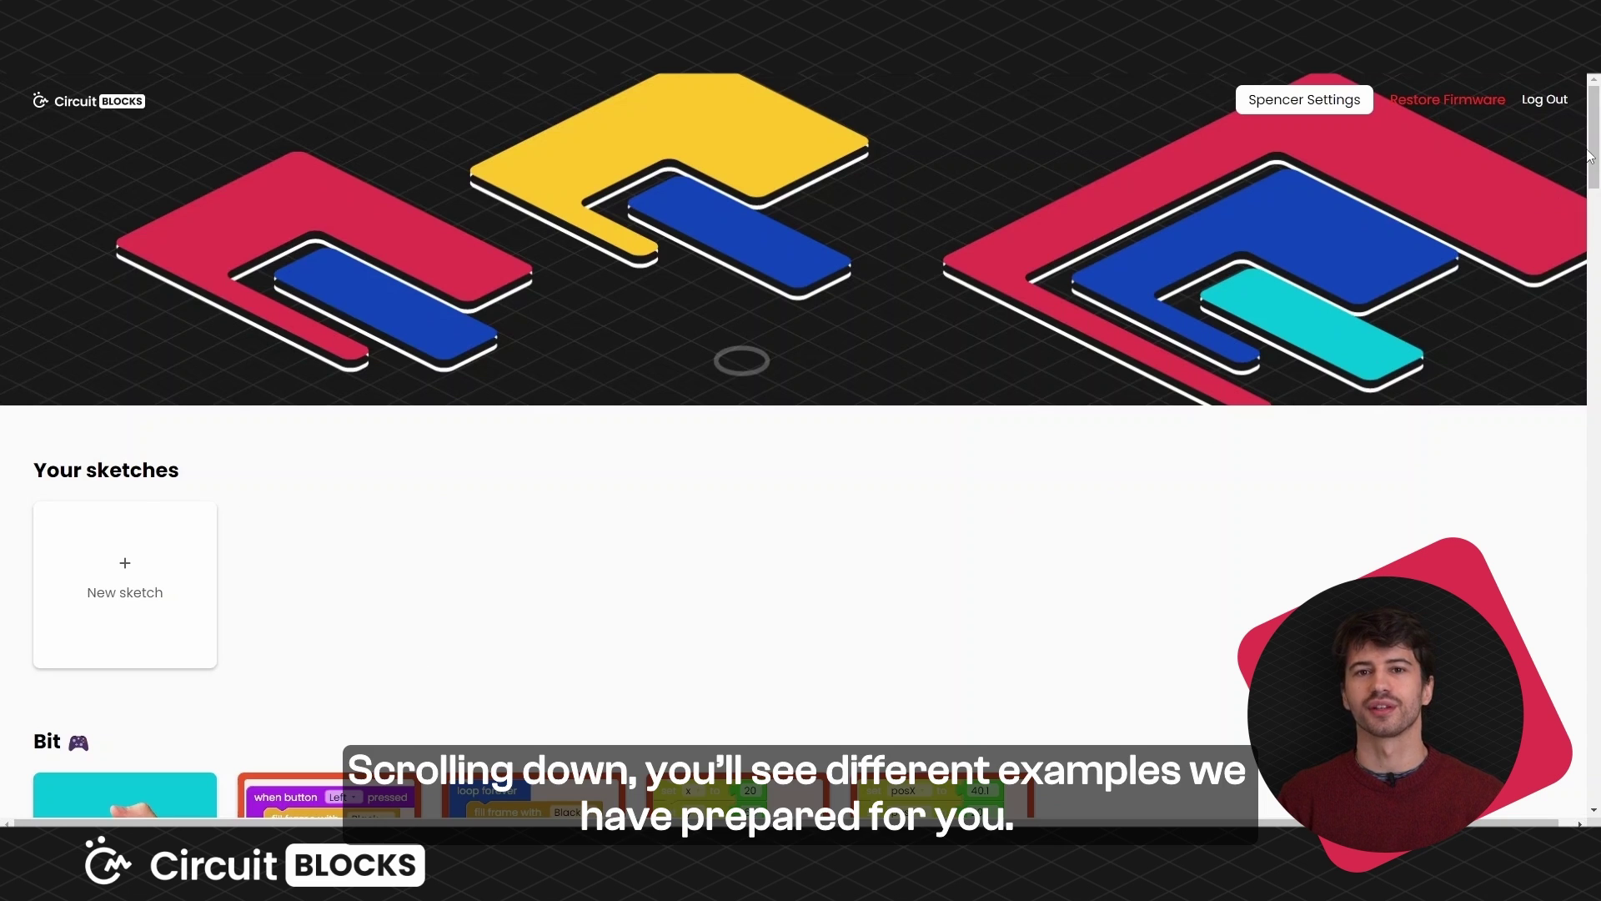
Start a new sketch from the 'New sketch' card under Your sketches.
mouse_move(1592, 158)
mouse_down()
mouse_move(1595, 326)
mouse_move(1593, 146)
mouse_up()
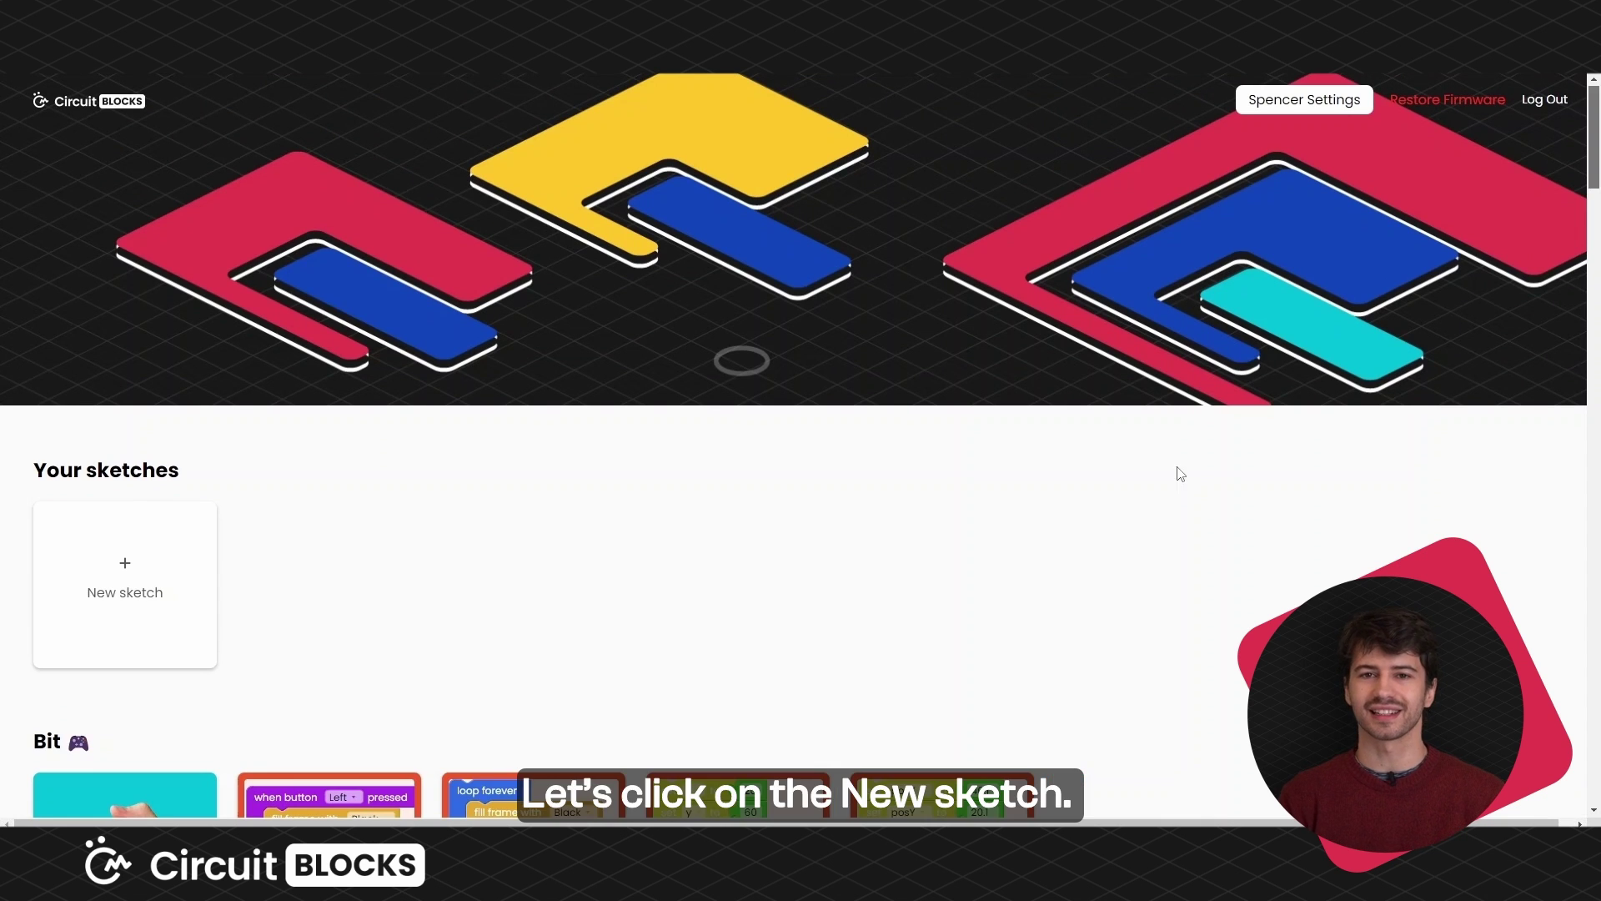
click(102, 538)
Create a visual sketch named 'Buttons' for the Synthia device.
click(742, 409)
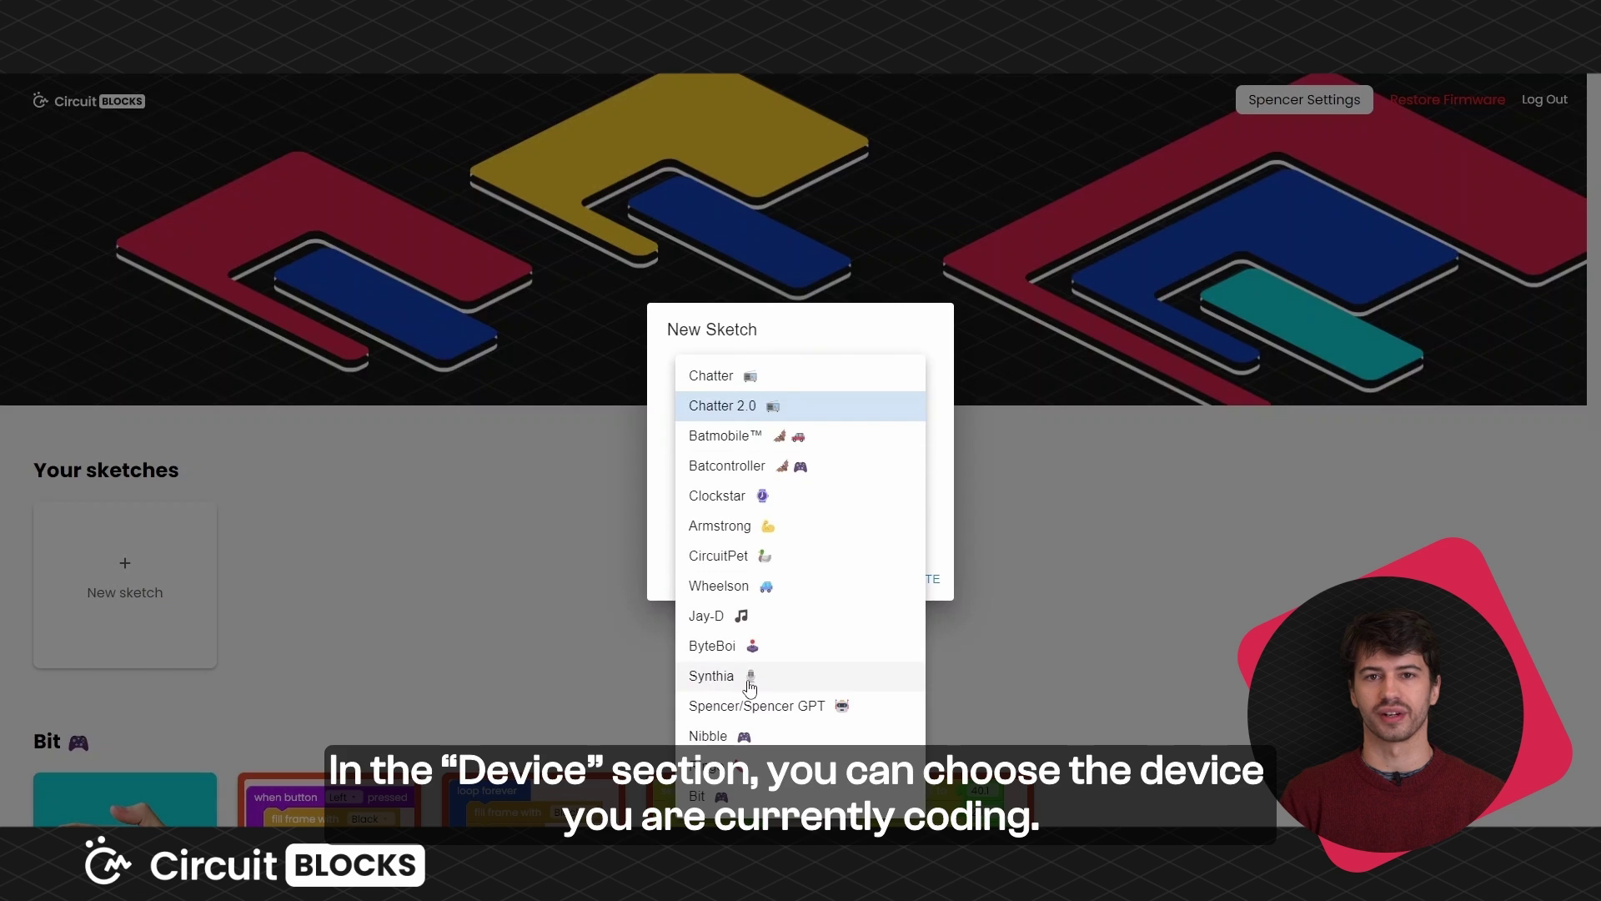
click(725, 676)
click(748, 461)
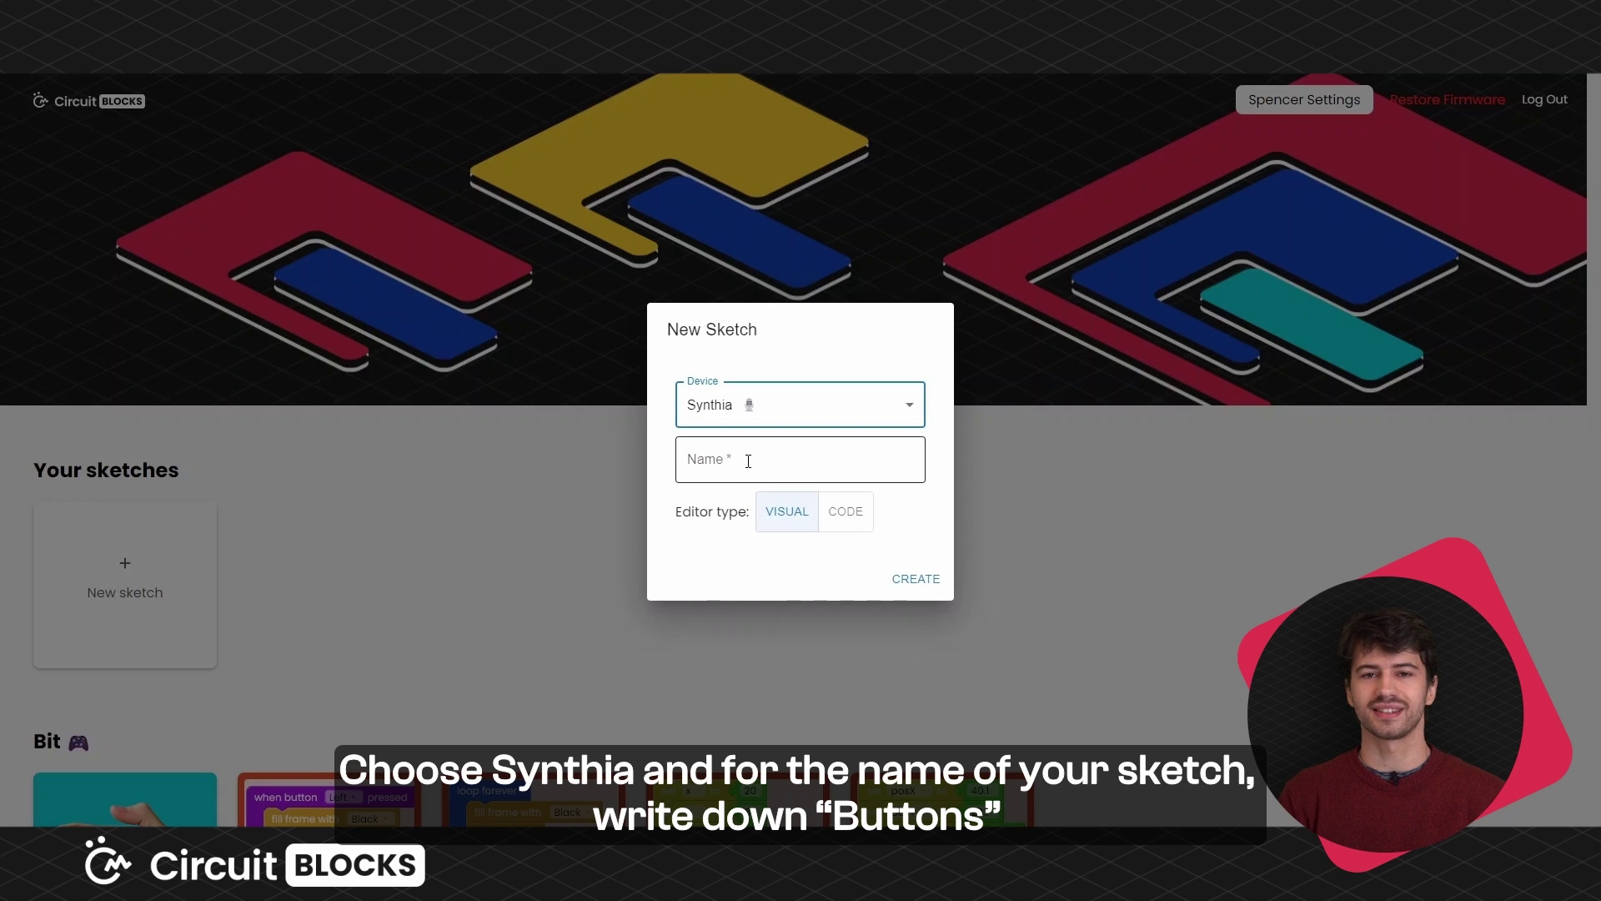
text(But)
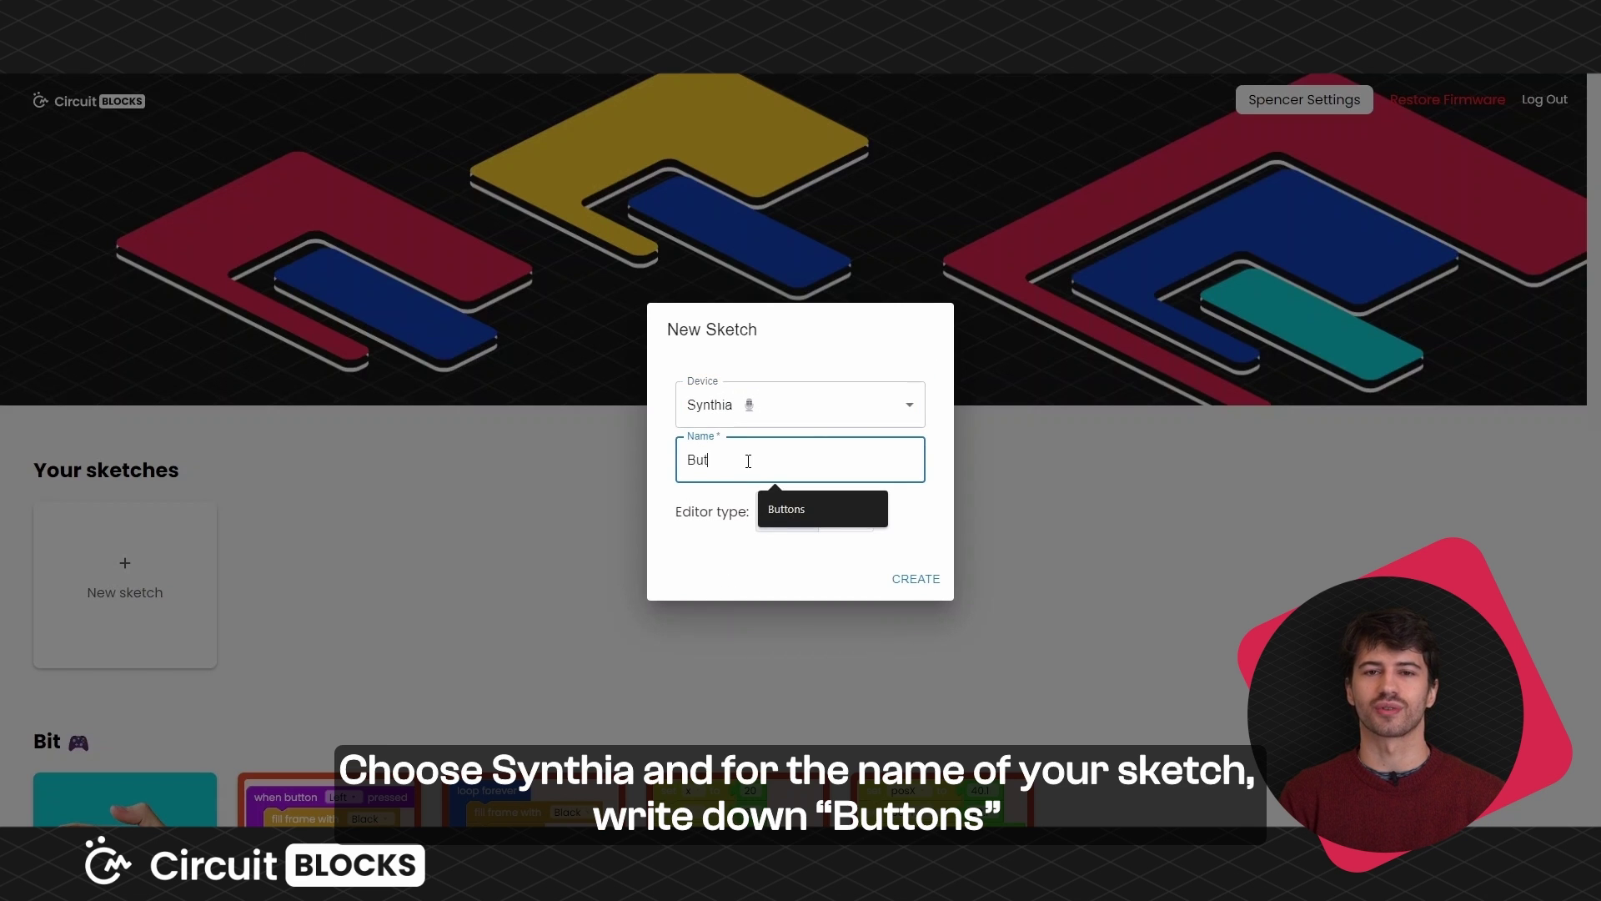
text(tons)
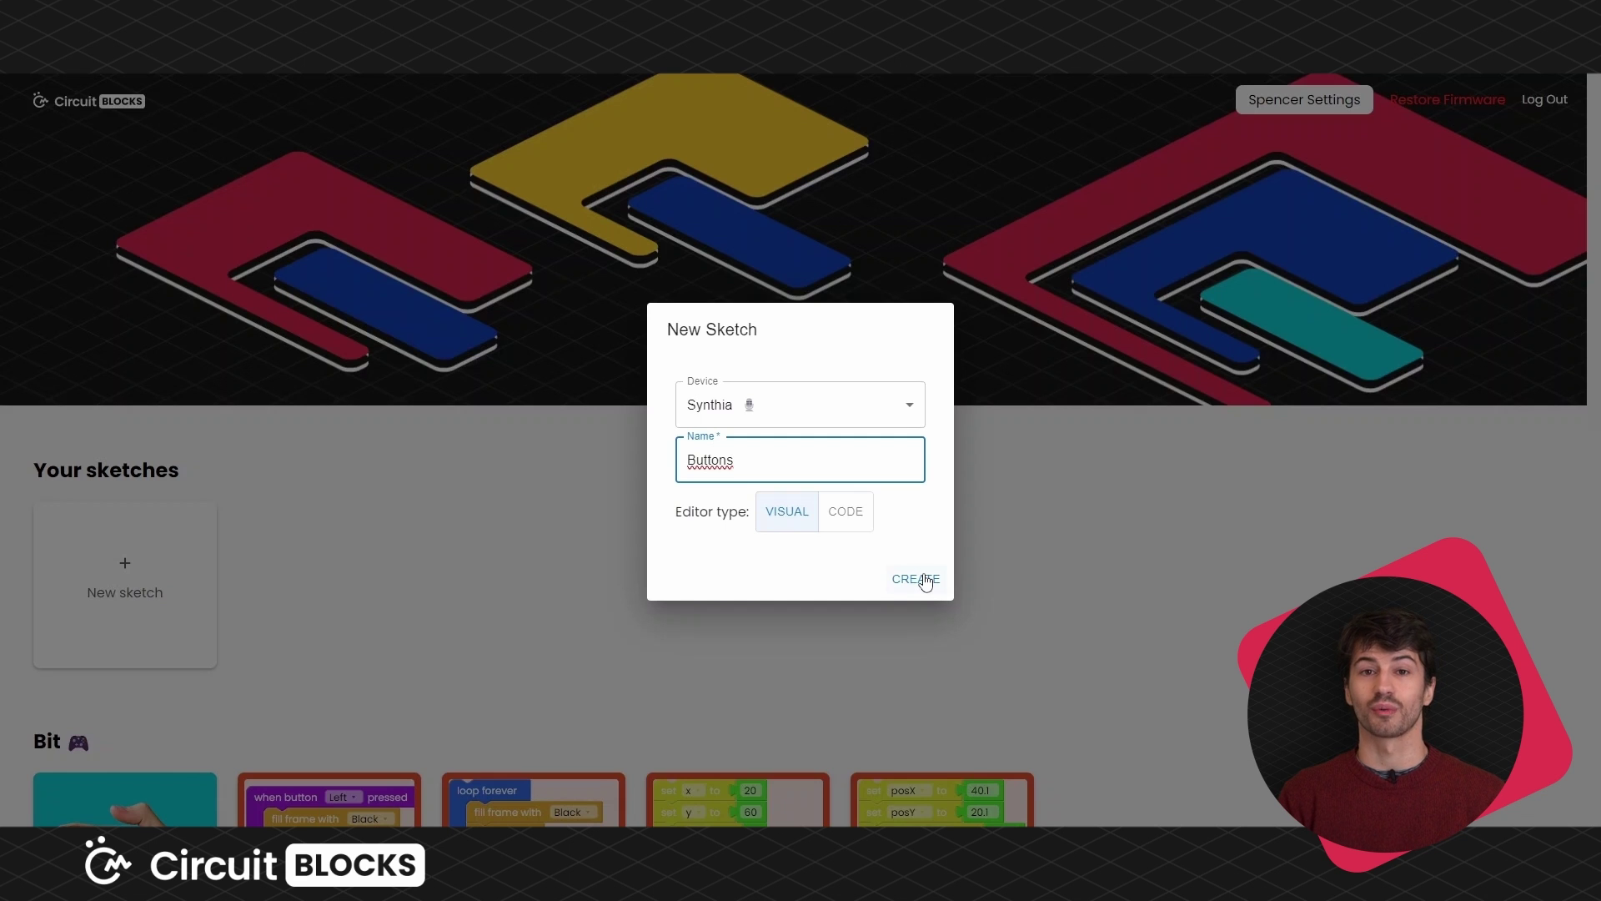
click(924, 580)
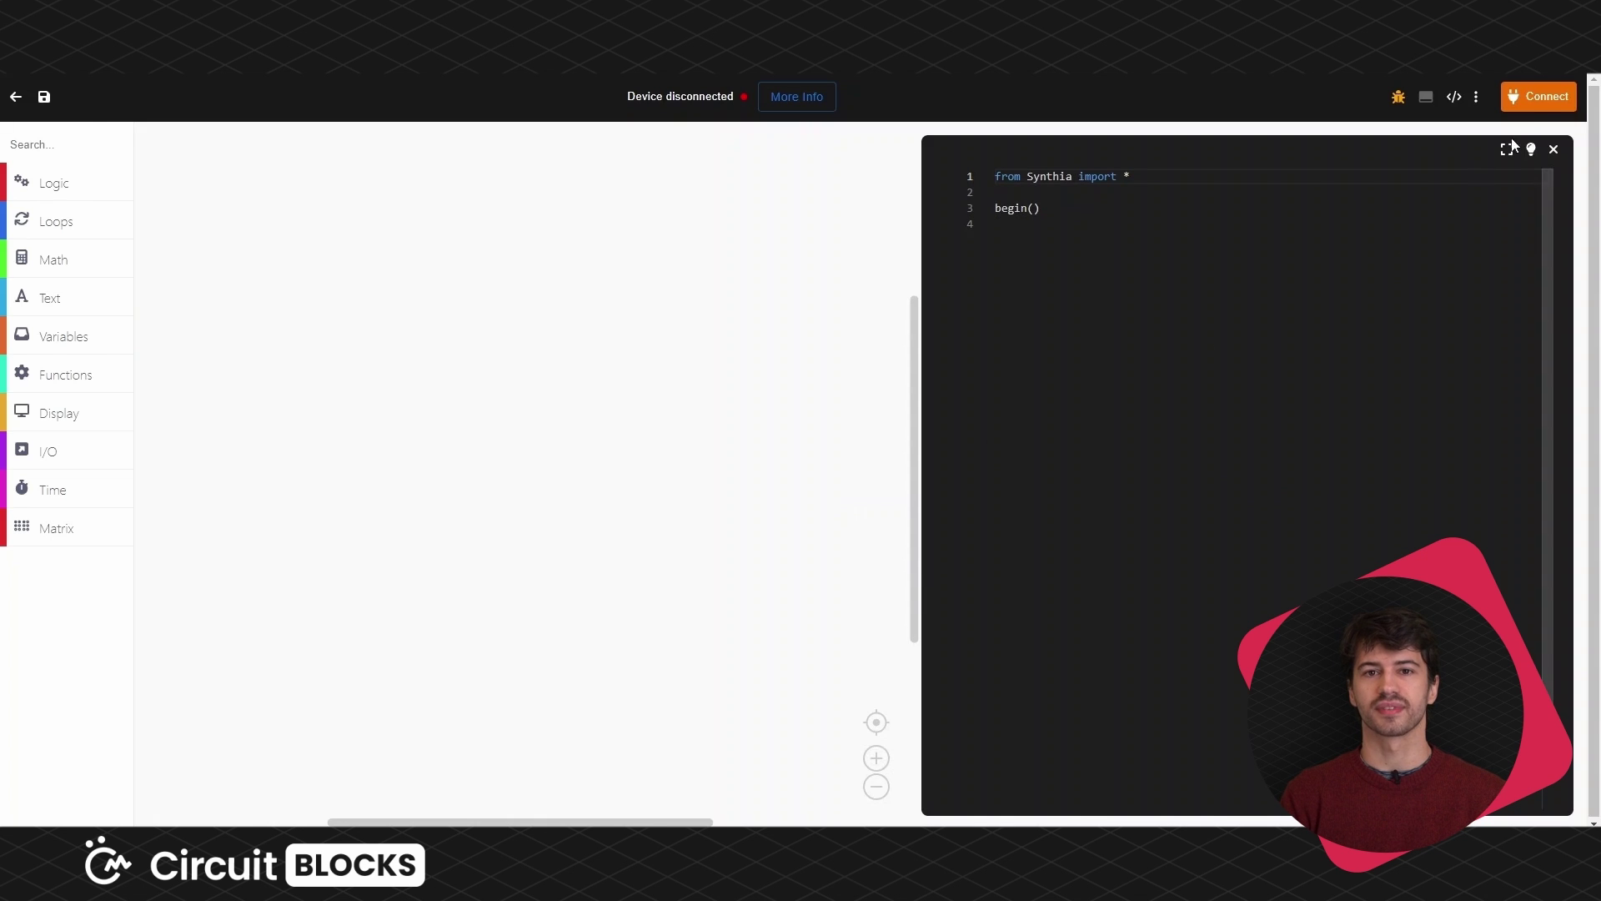
Connect the Synthia through the USB Serial (COM3) port.
click(1540, 101)
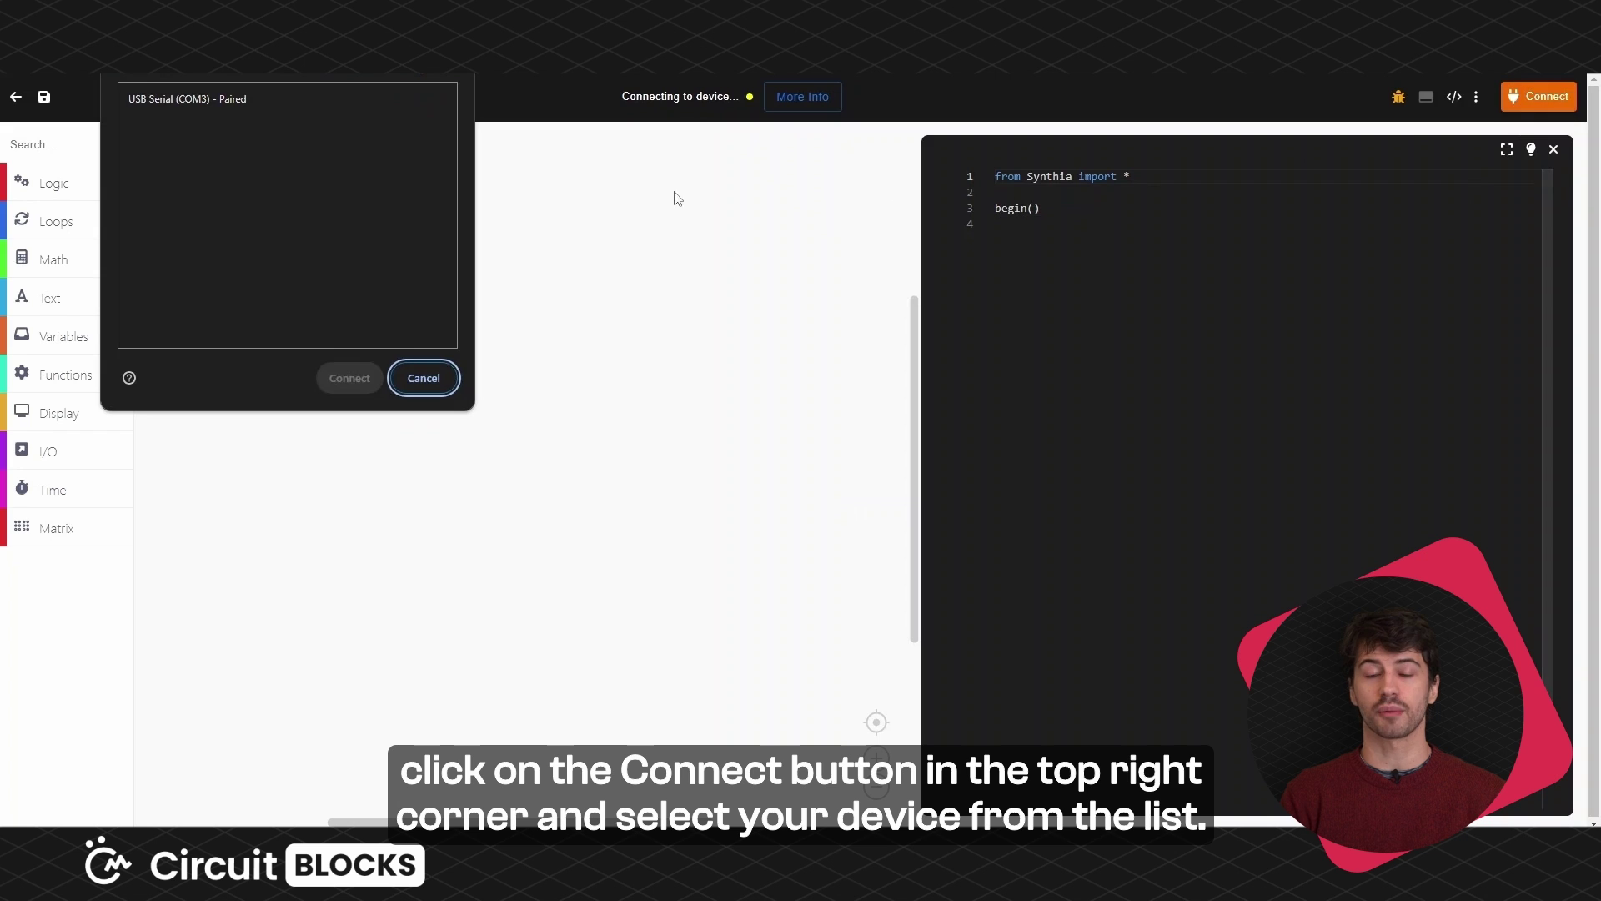
click(223, 98)
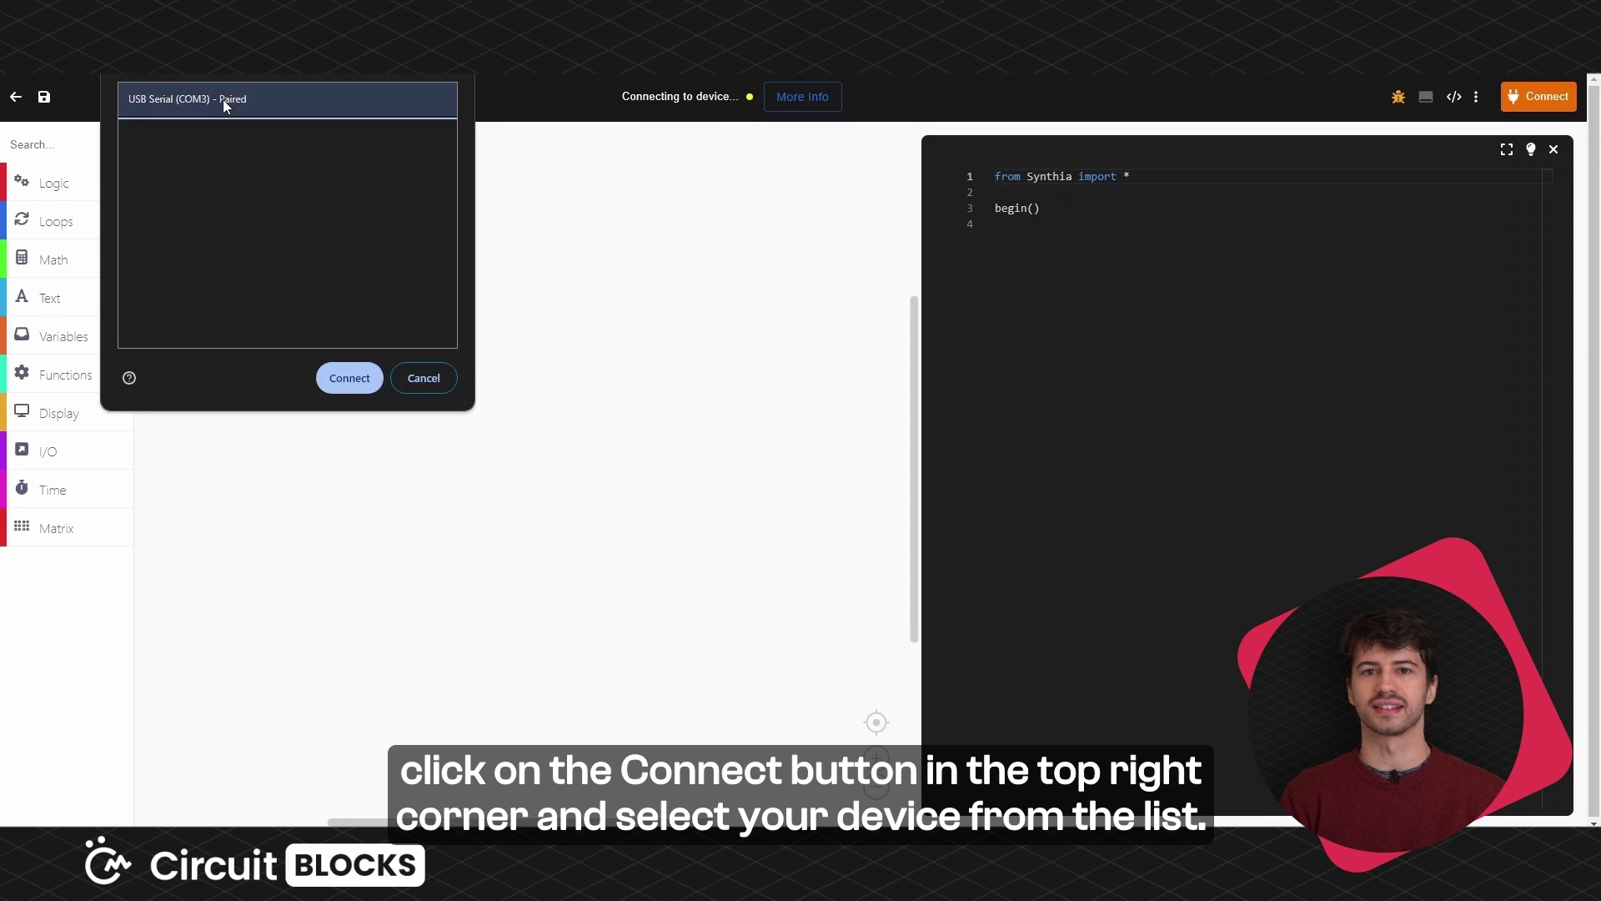
click(336, 380)
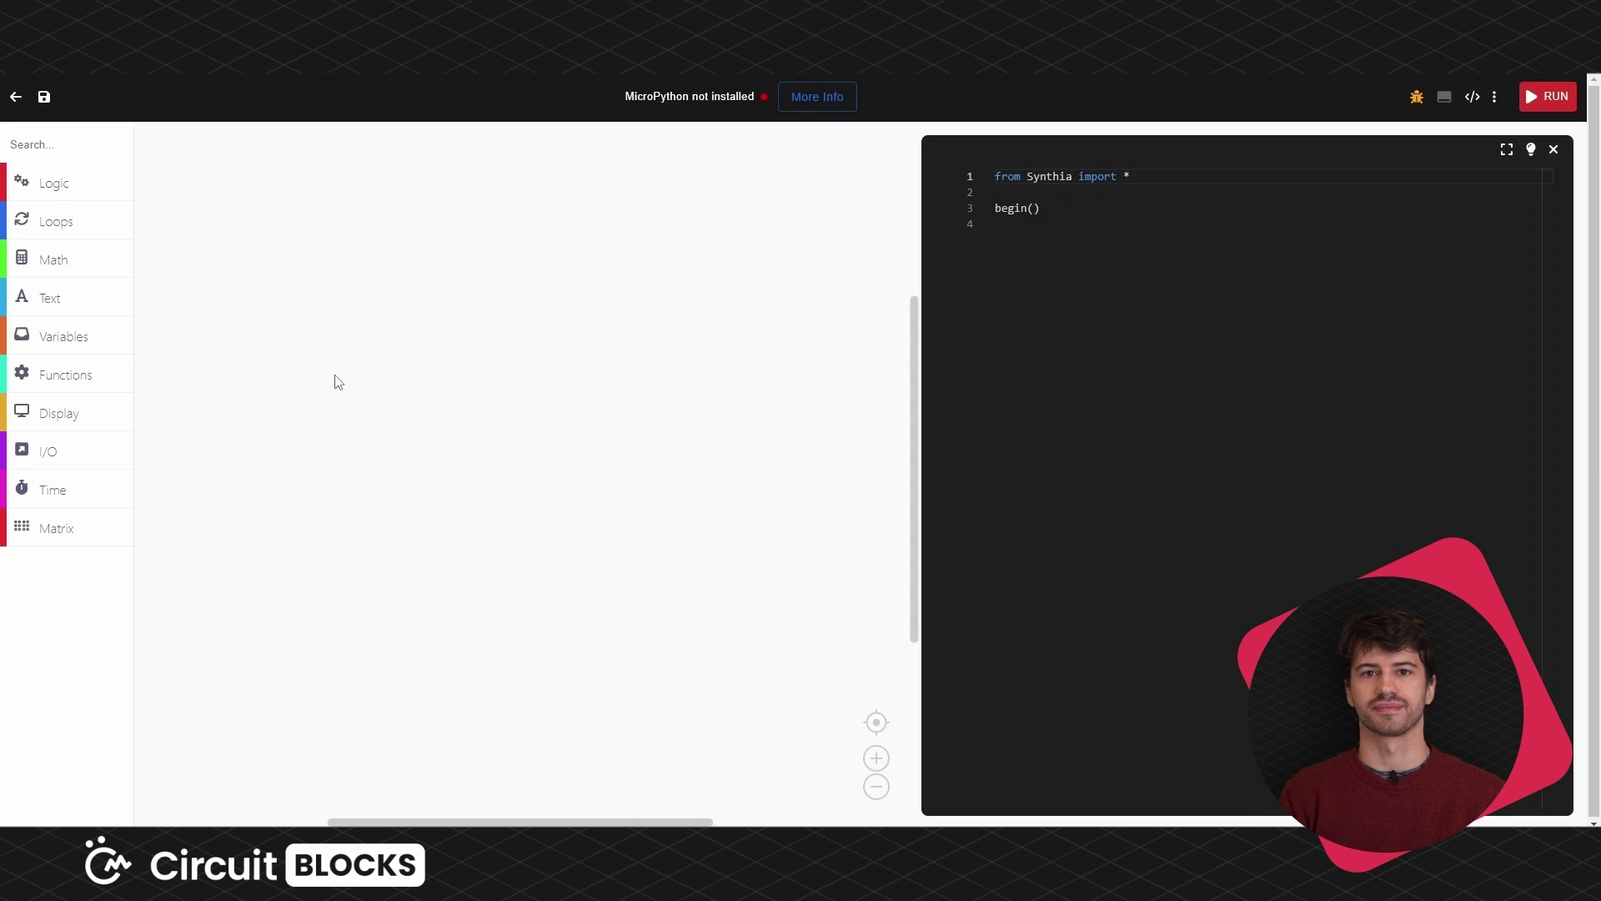
Install MicroPython on the connected Synthia and finish setup.
click(838, 99)
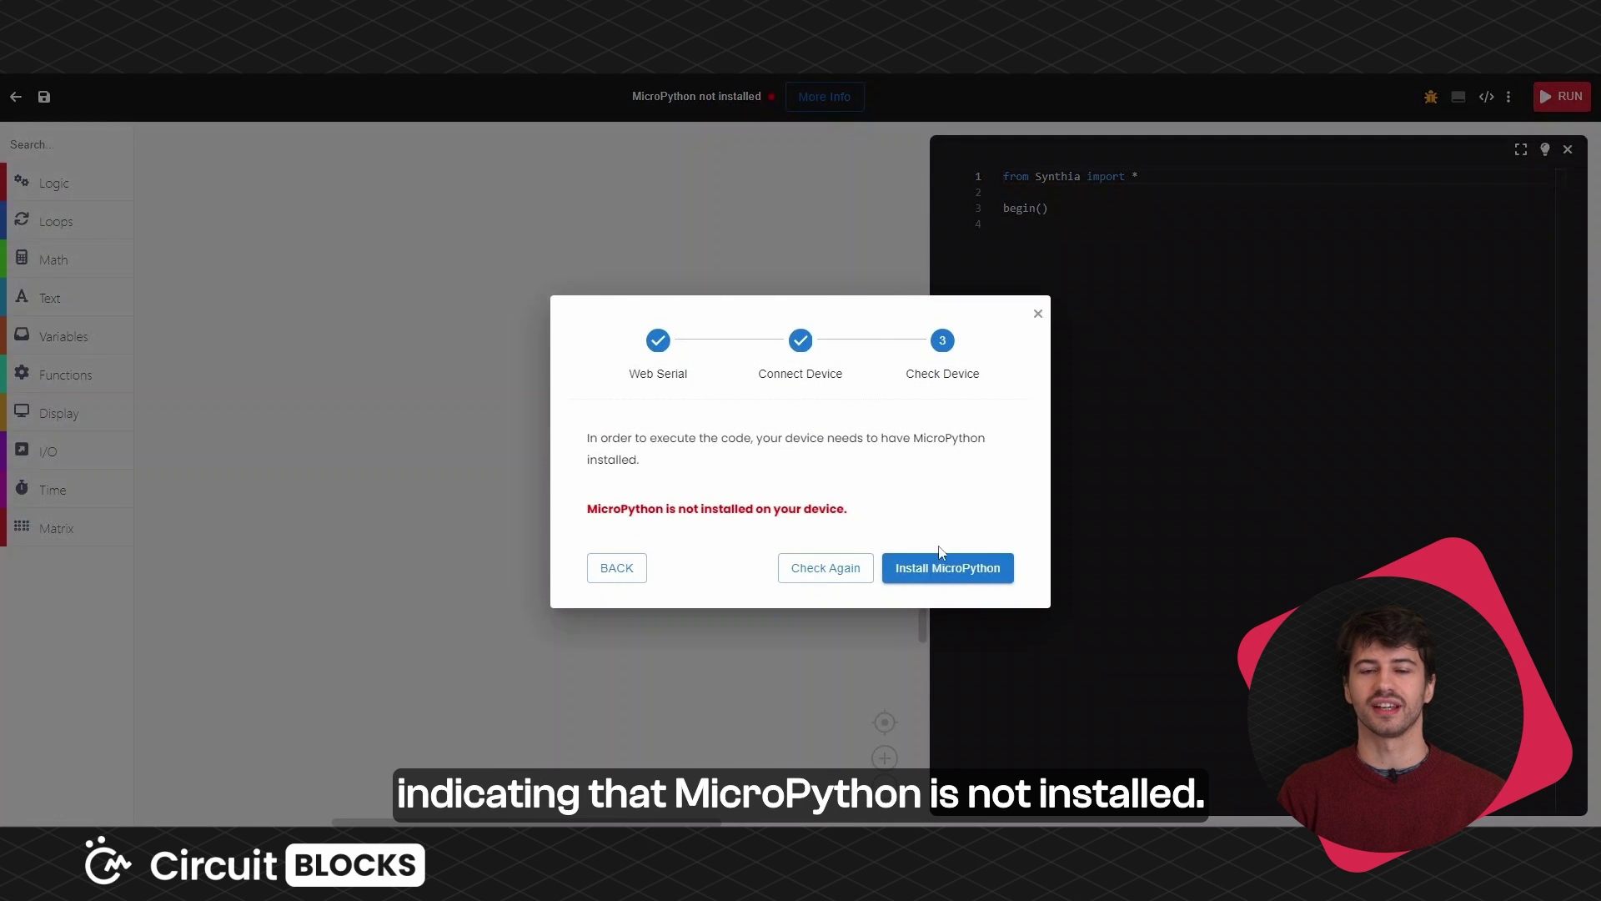
click(949, 570)
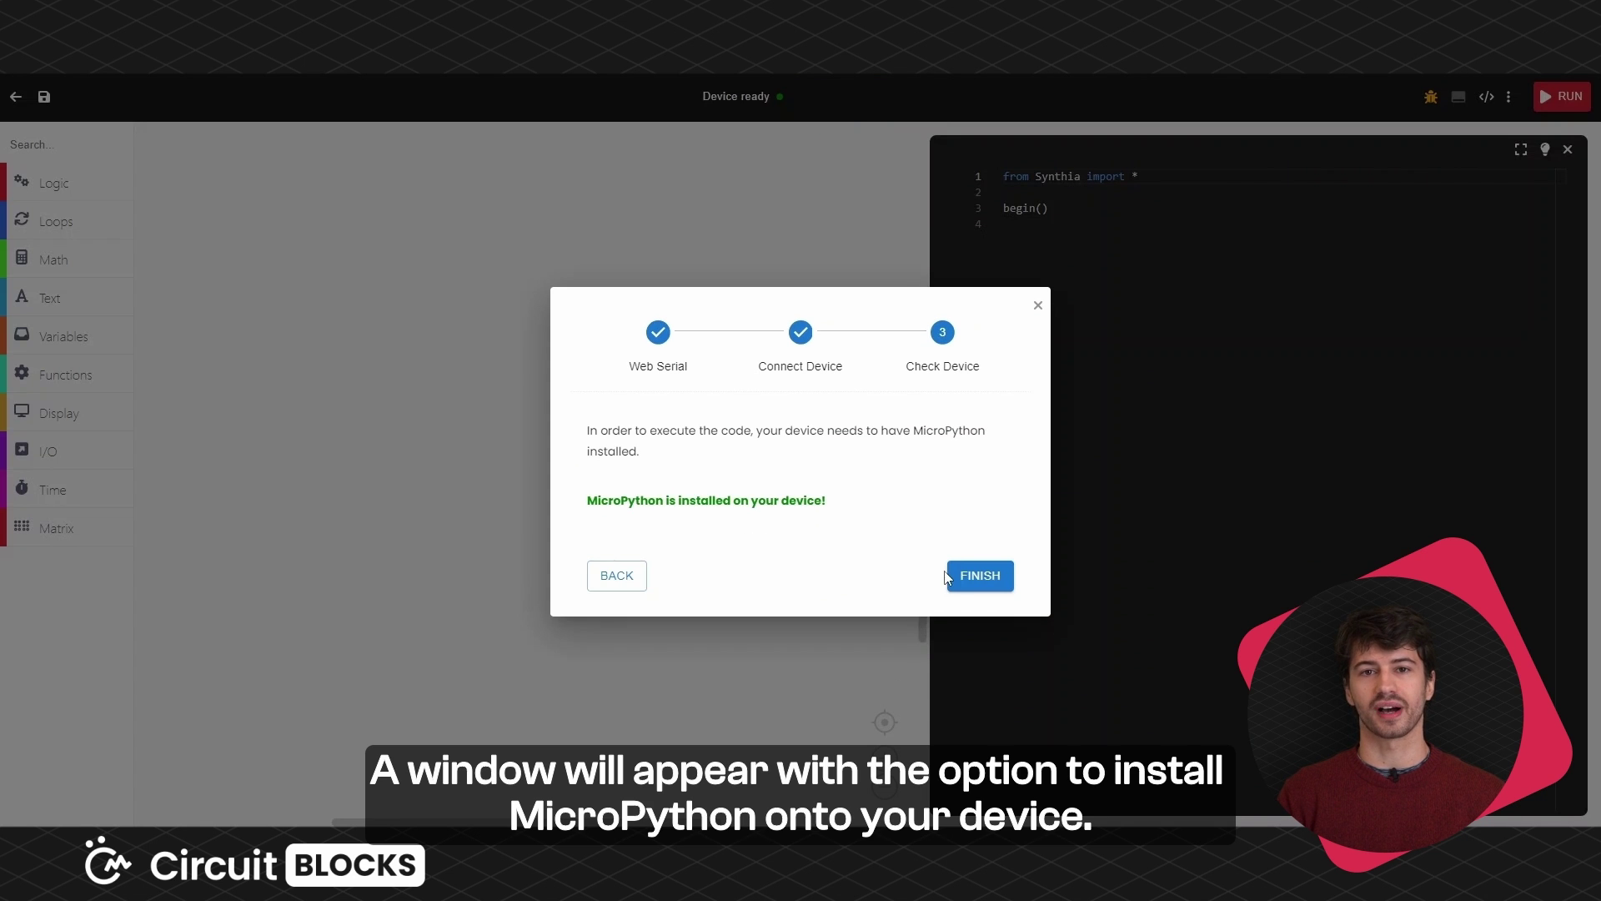
click(960, 577)
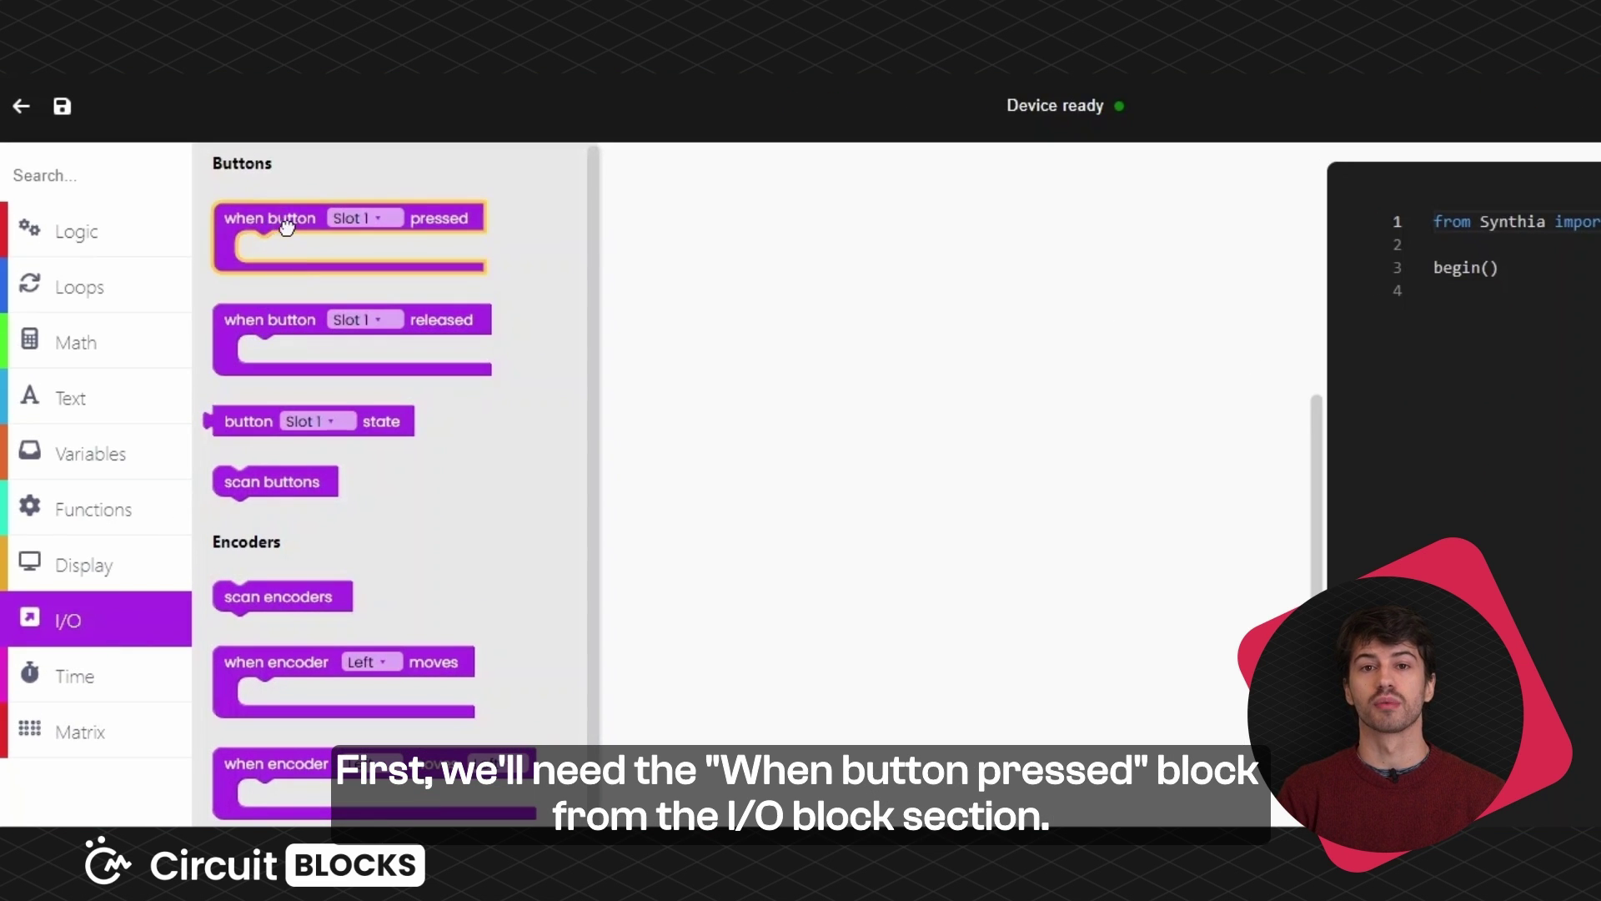
Build a Slot 1 button-pressed stack that fills the Track matrix with 0, then pushes the frame.
drag(286, 227, 675, 307)
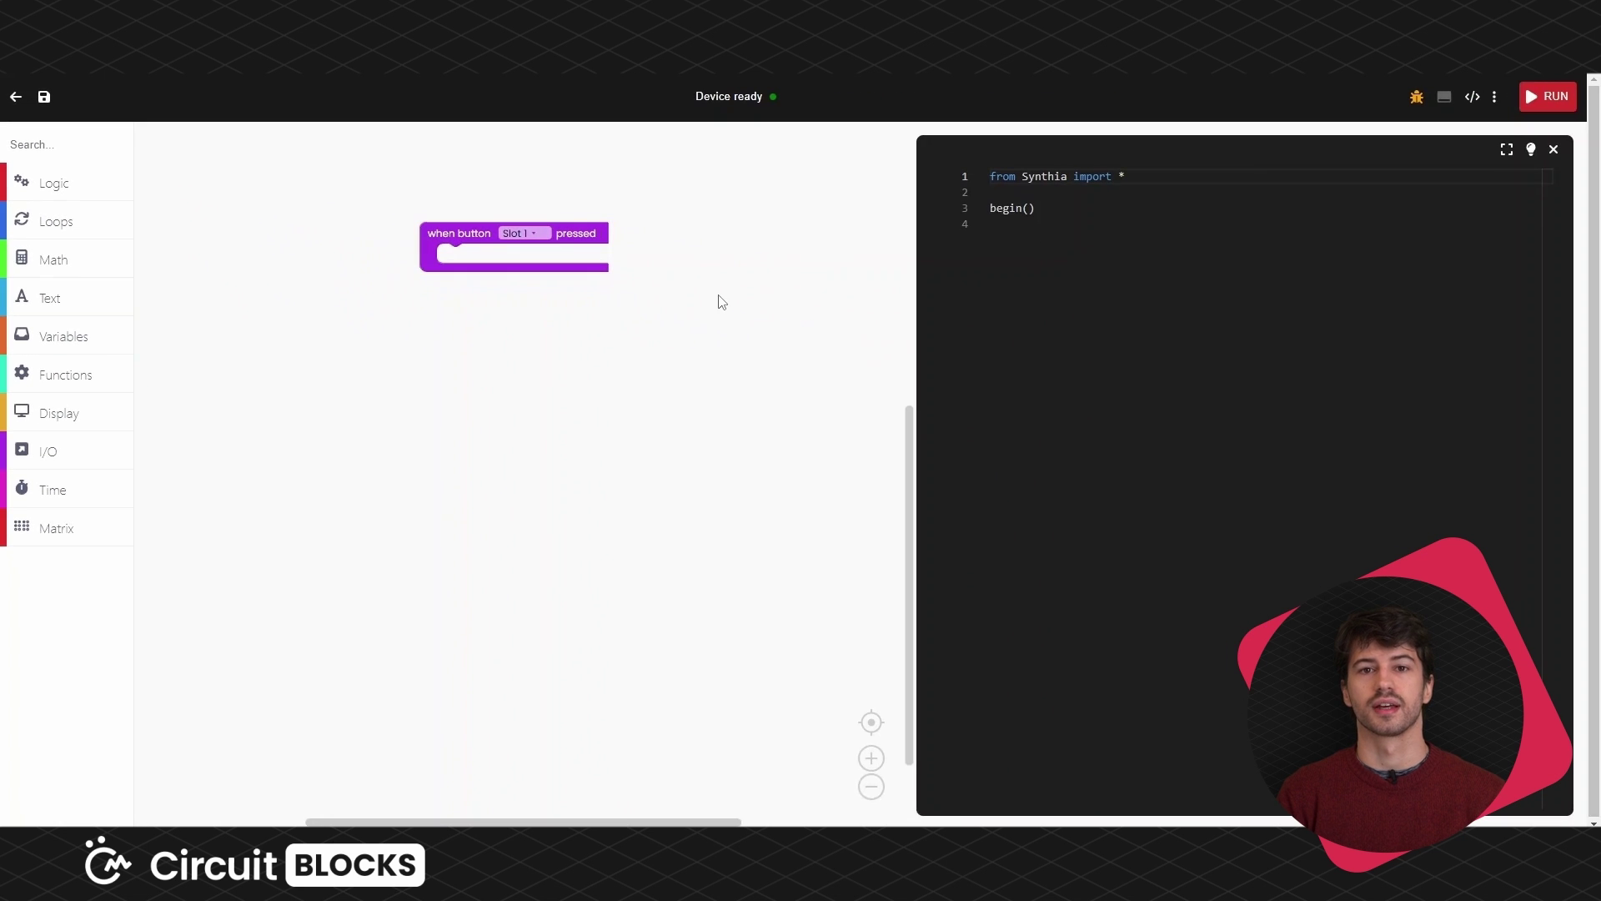
click(48, 530)
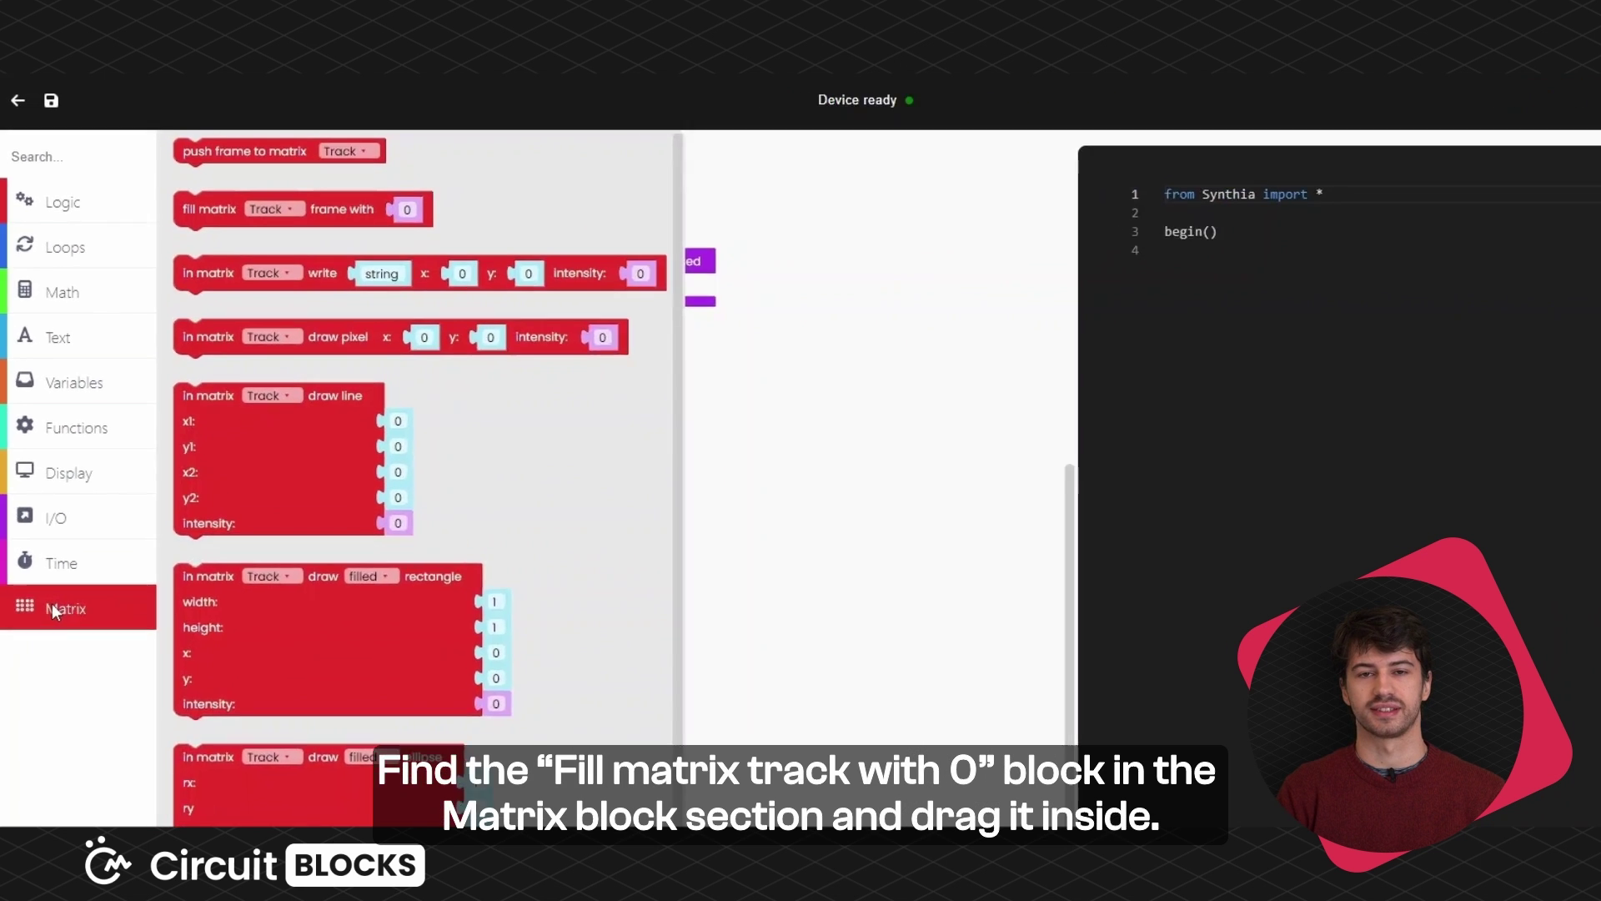
drag(422, 246, 849, 357)
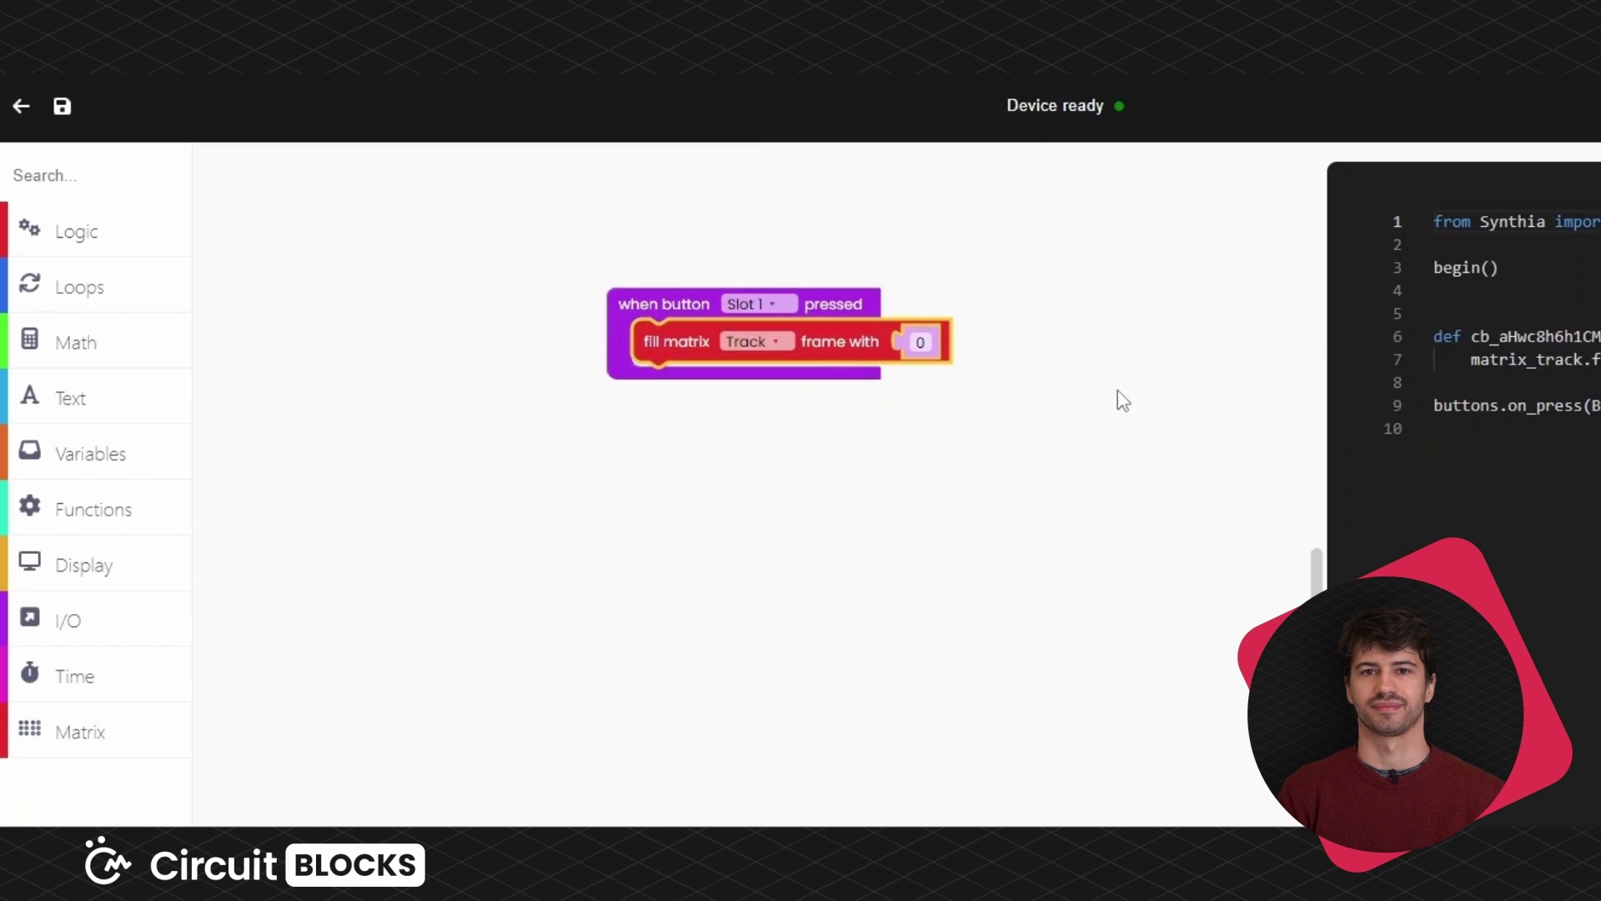
click(1110, 401)
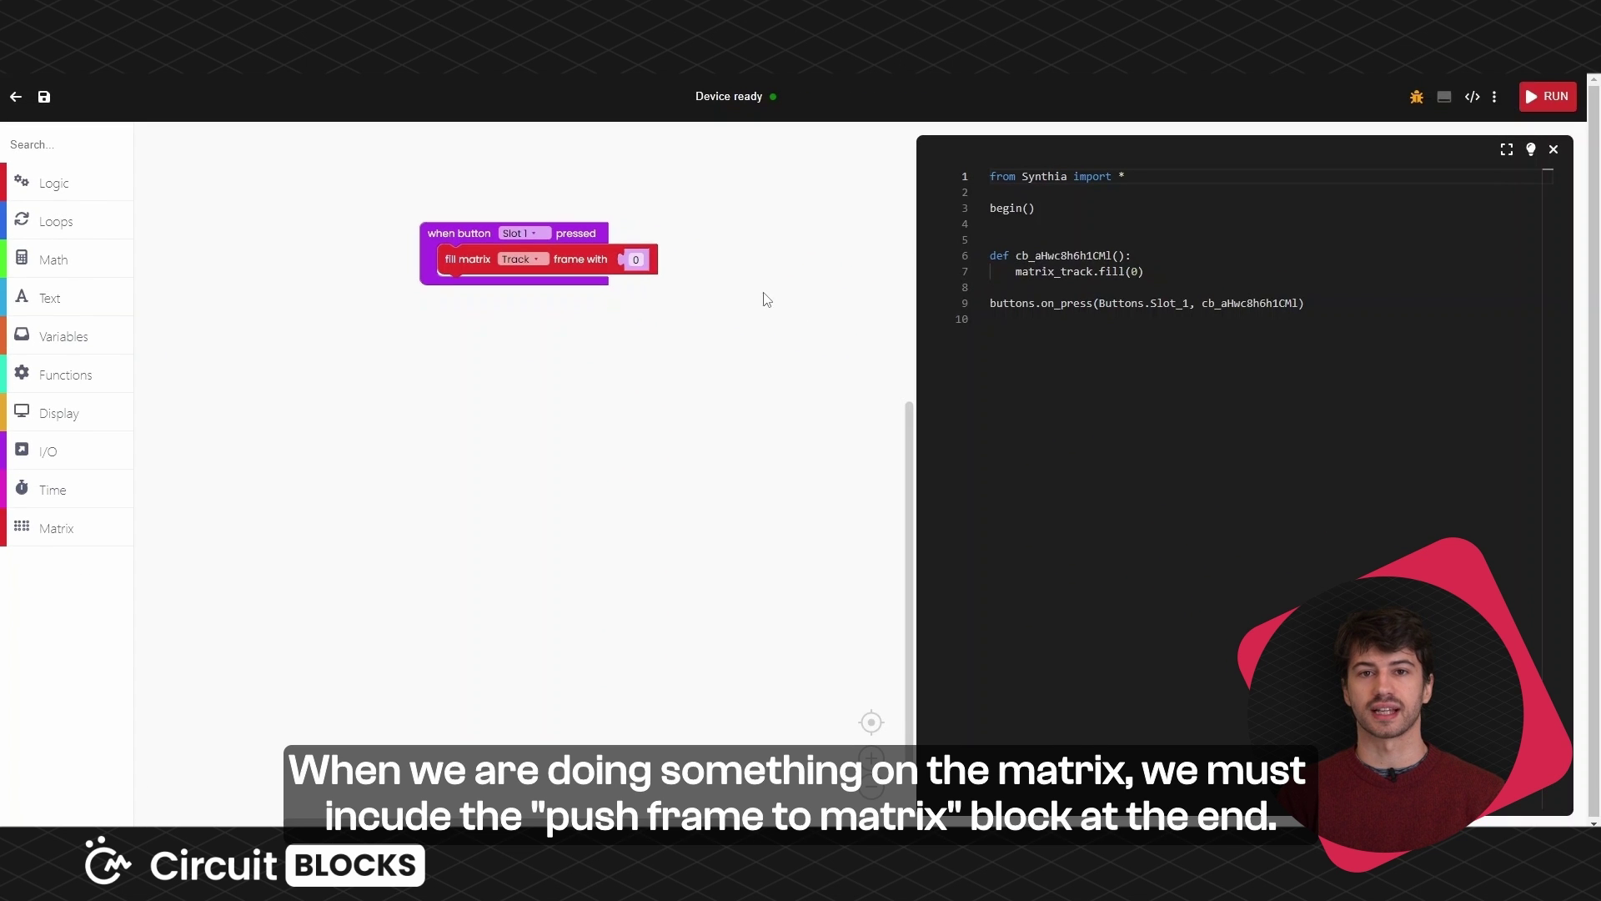
click(57, 529)
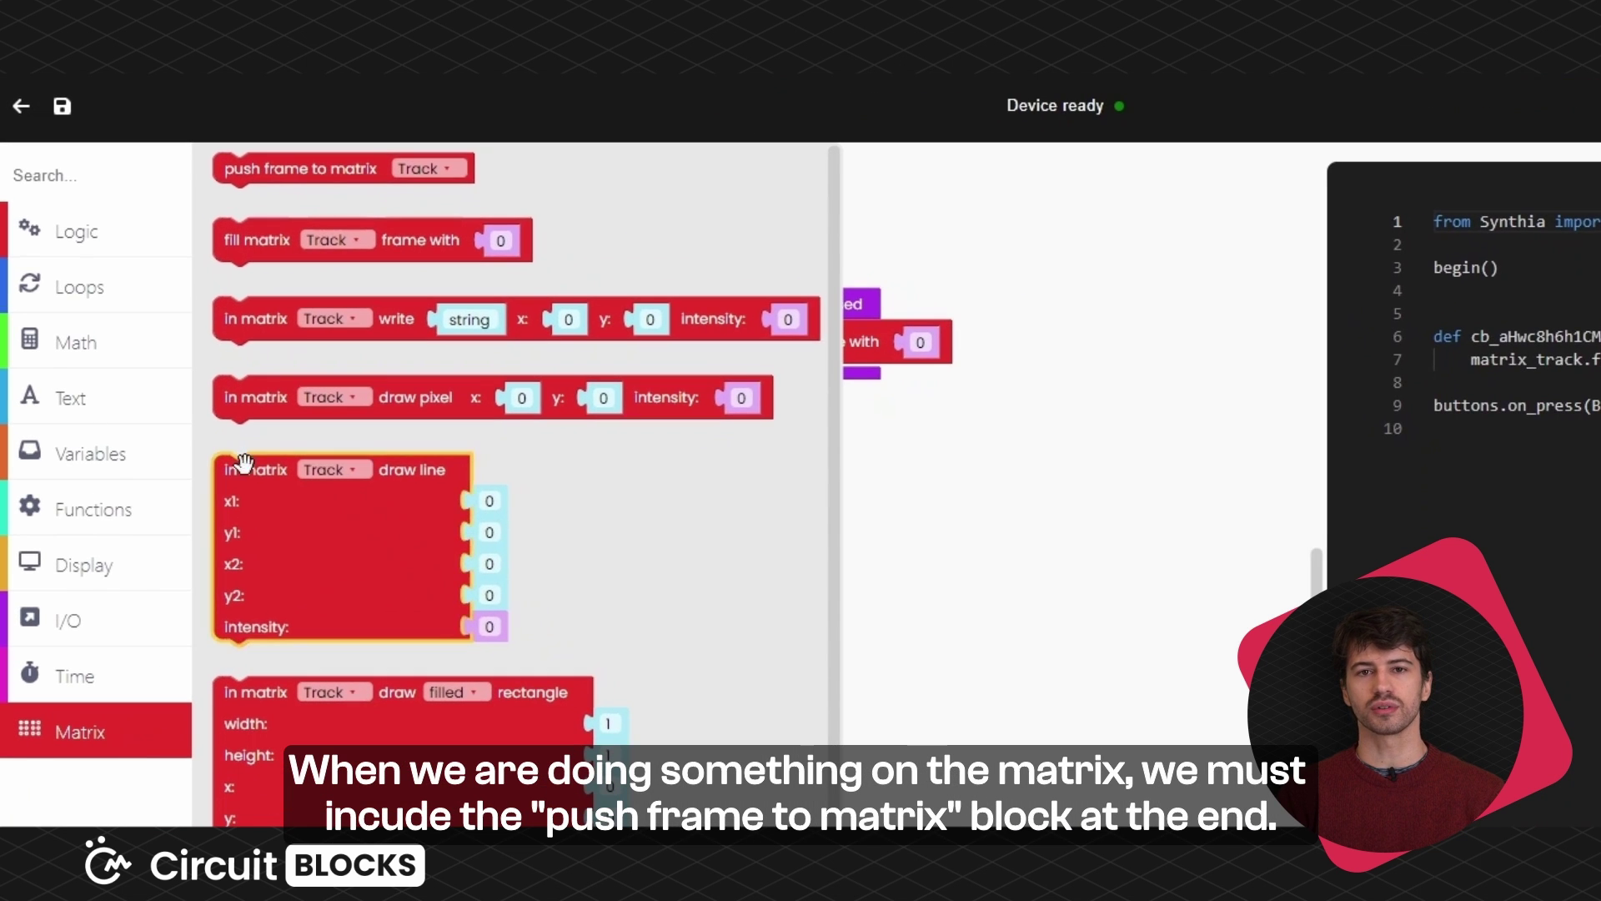
drag(365, 164, 783, 376)
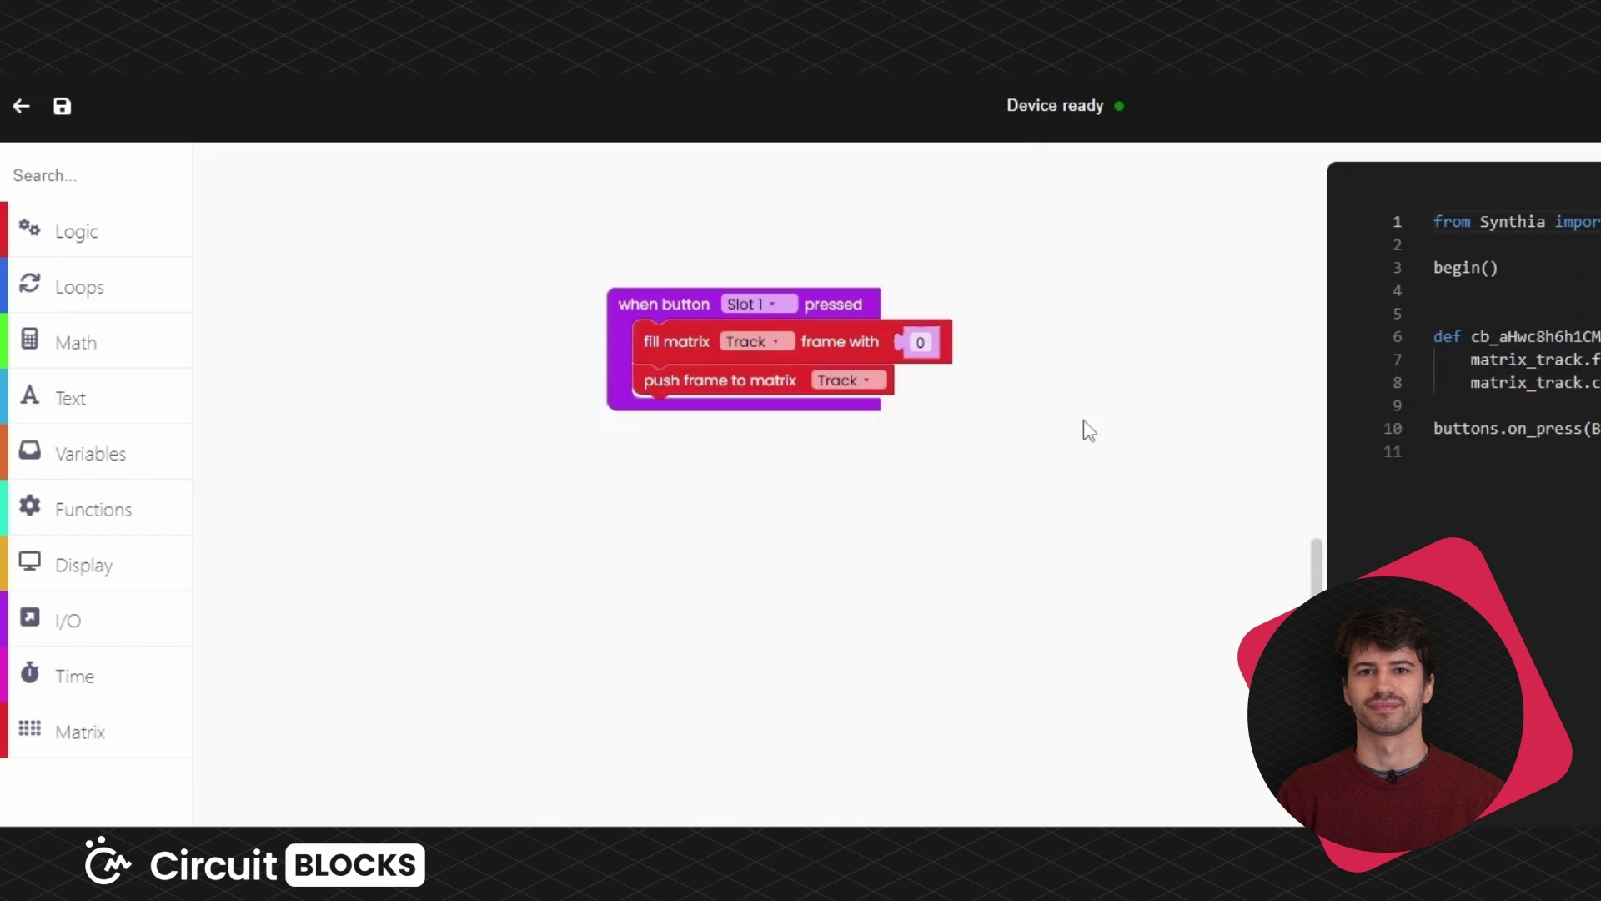
Duplicate the Slot 1 stack into a Slot 2 handler that fills Track with 65.
right_click(627, 309)
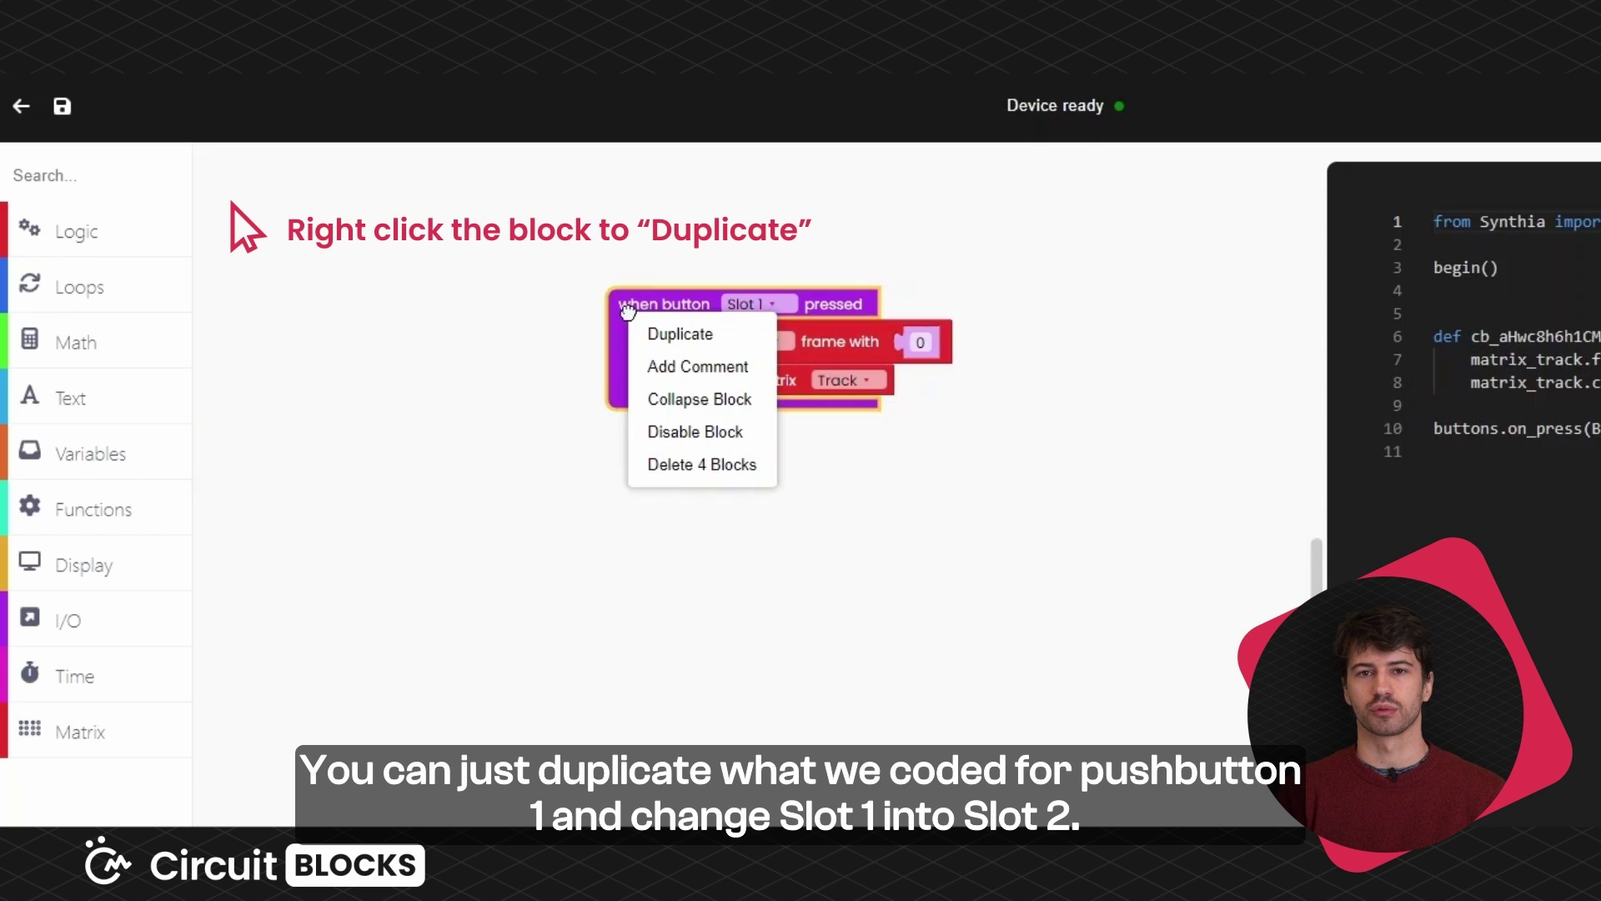
click(680, 333)
mouse_move(713, 371)
mouse_down()
mouse_move(677, 489)
mouse_move(681, 467)
mouse_up()
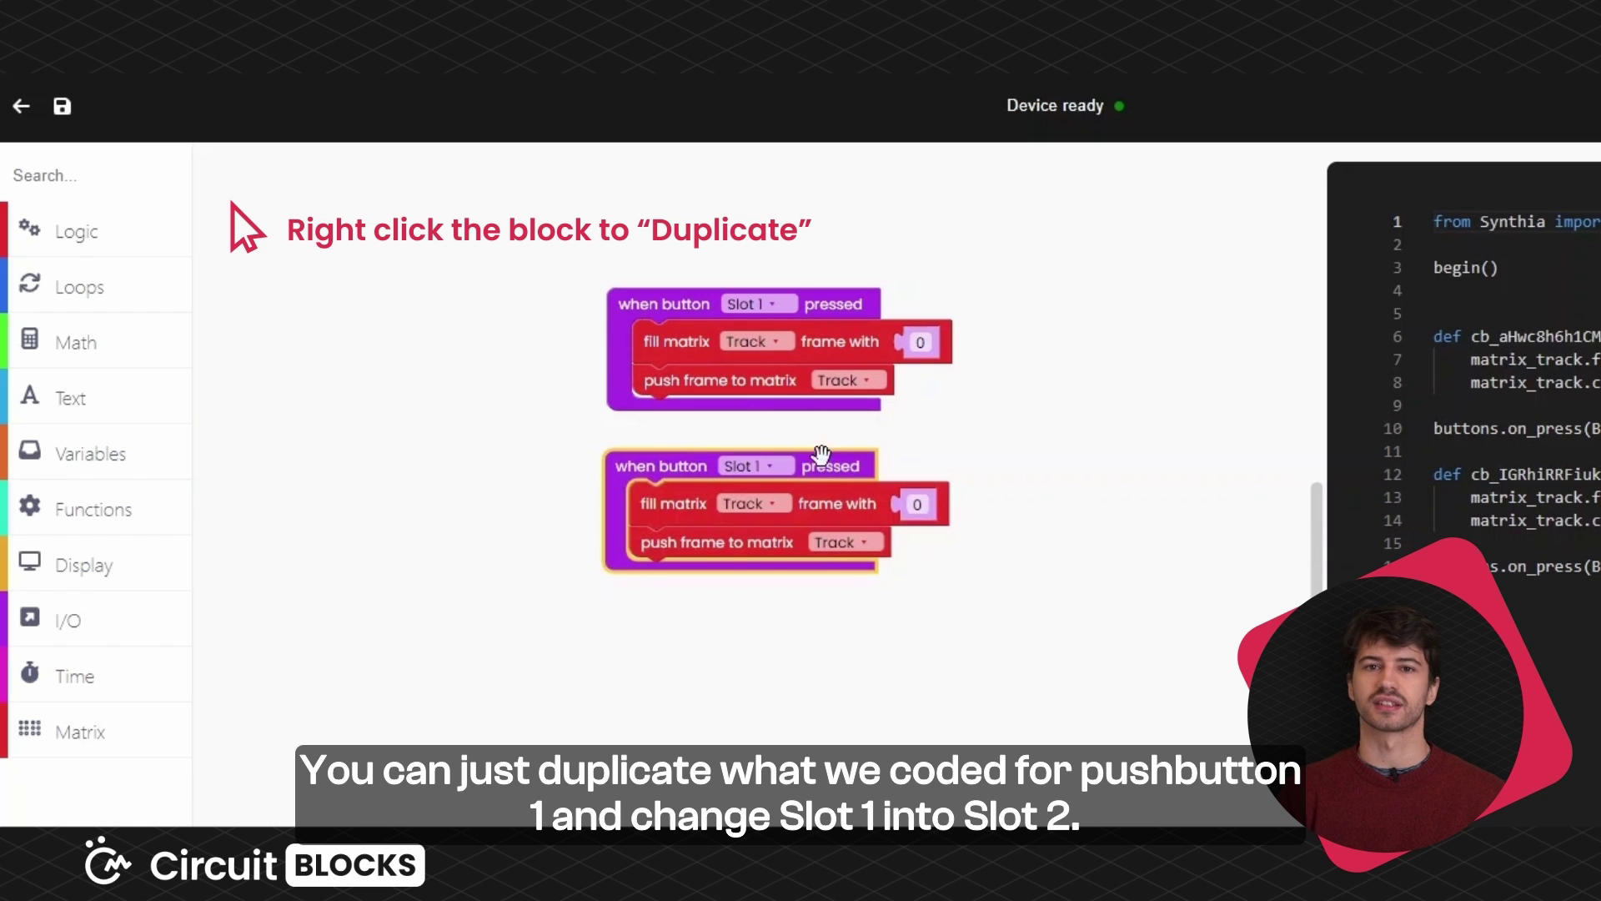
click(769, 469)
click(753, 546)
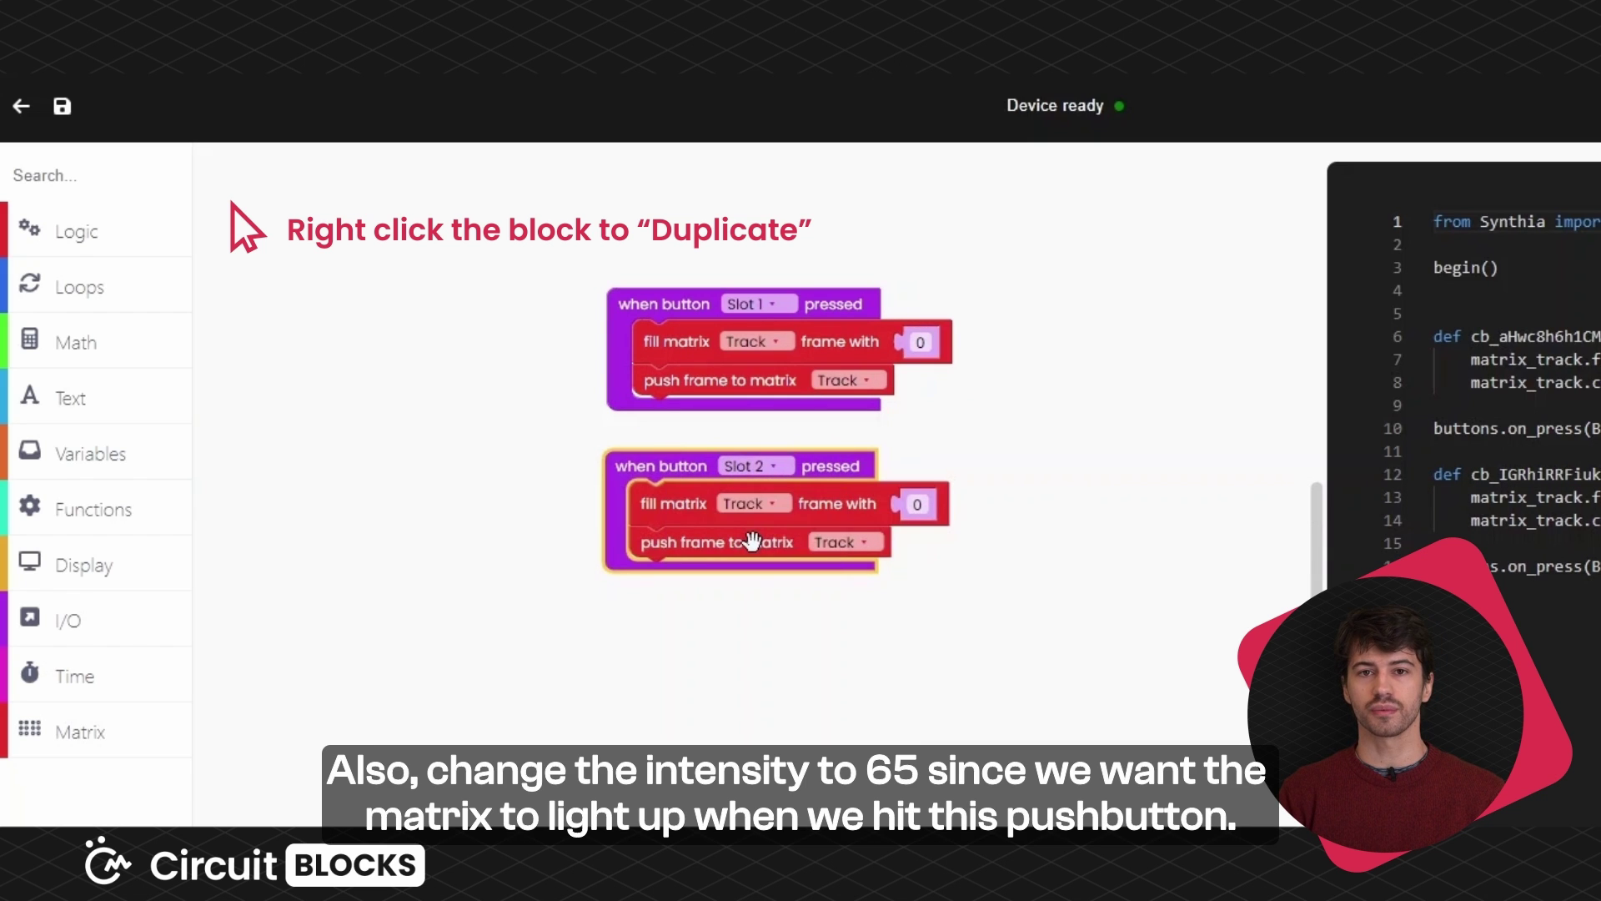
click(918, 504)
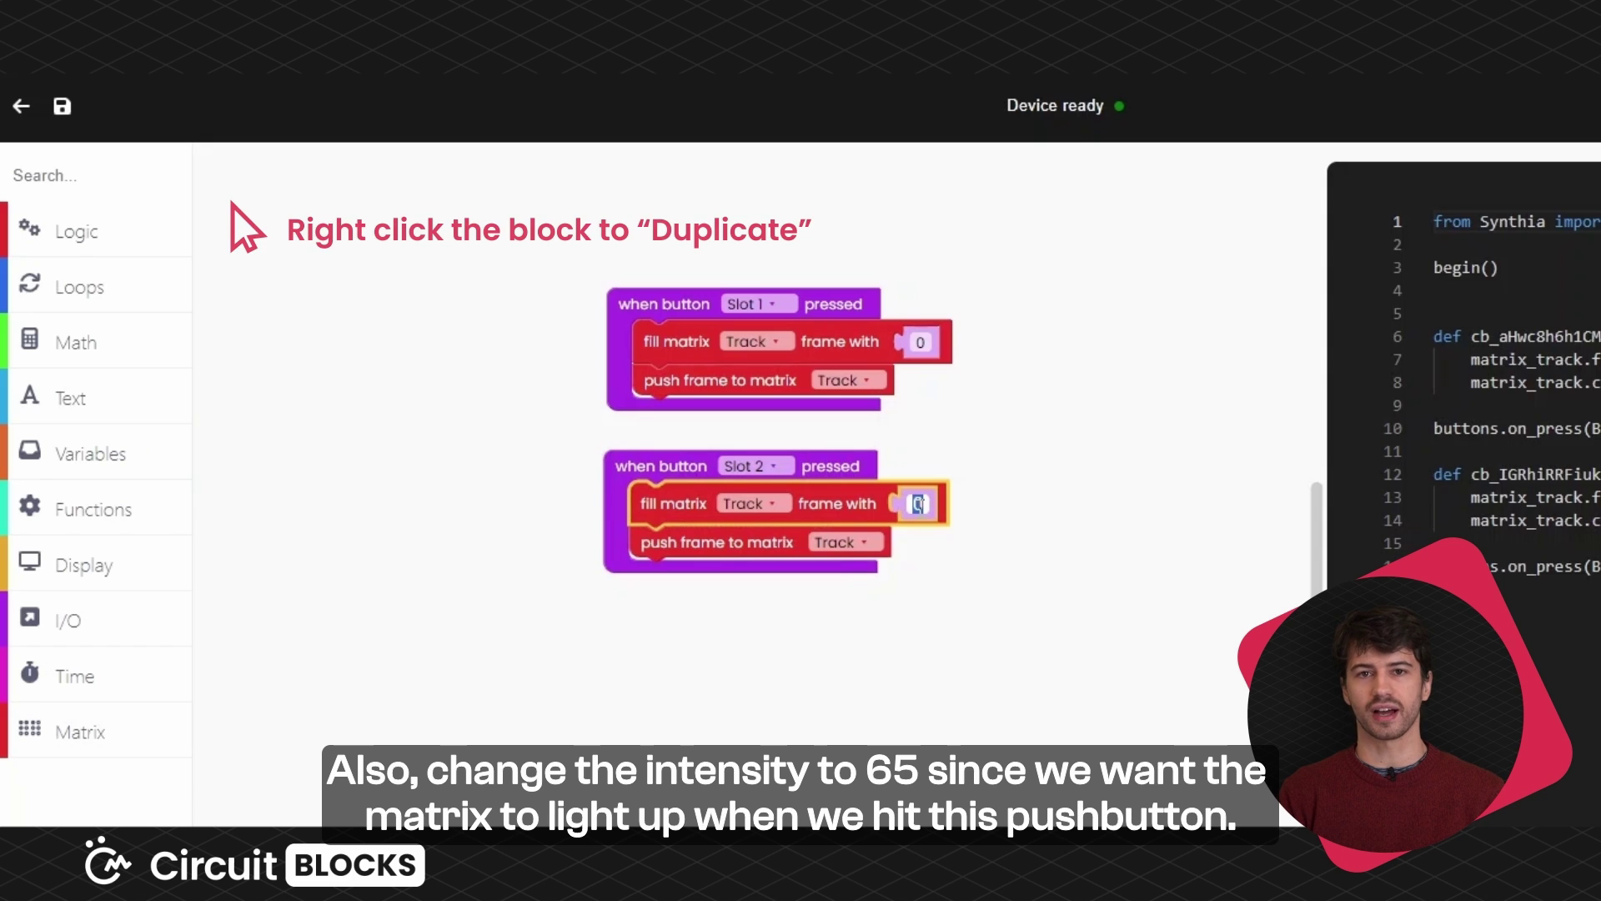
text(65)
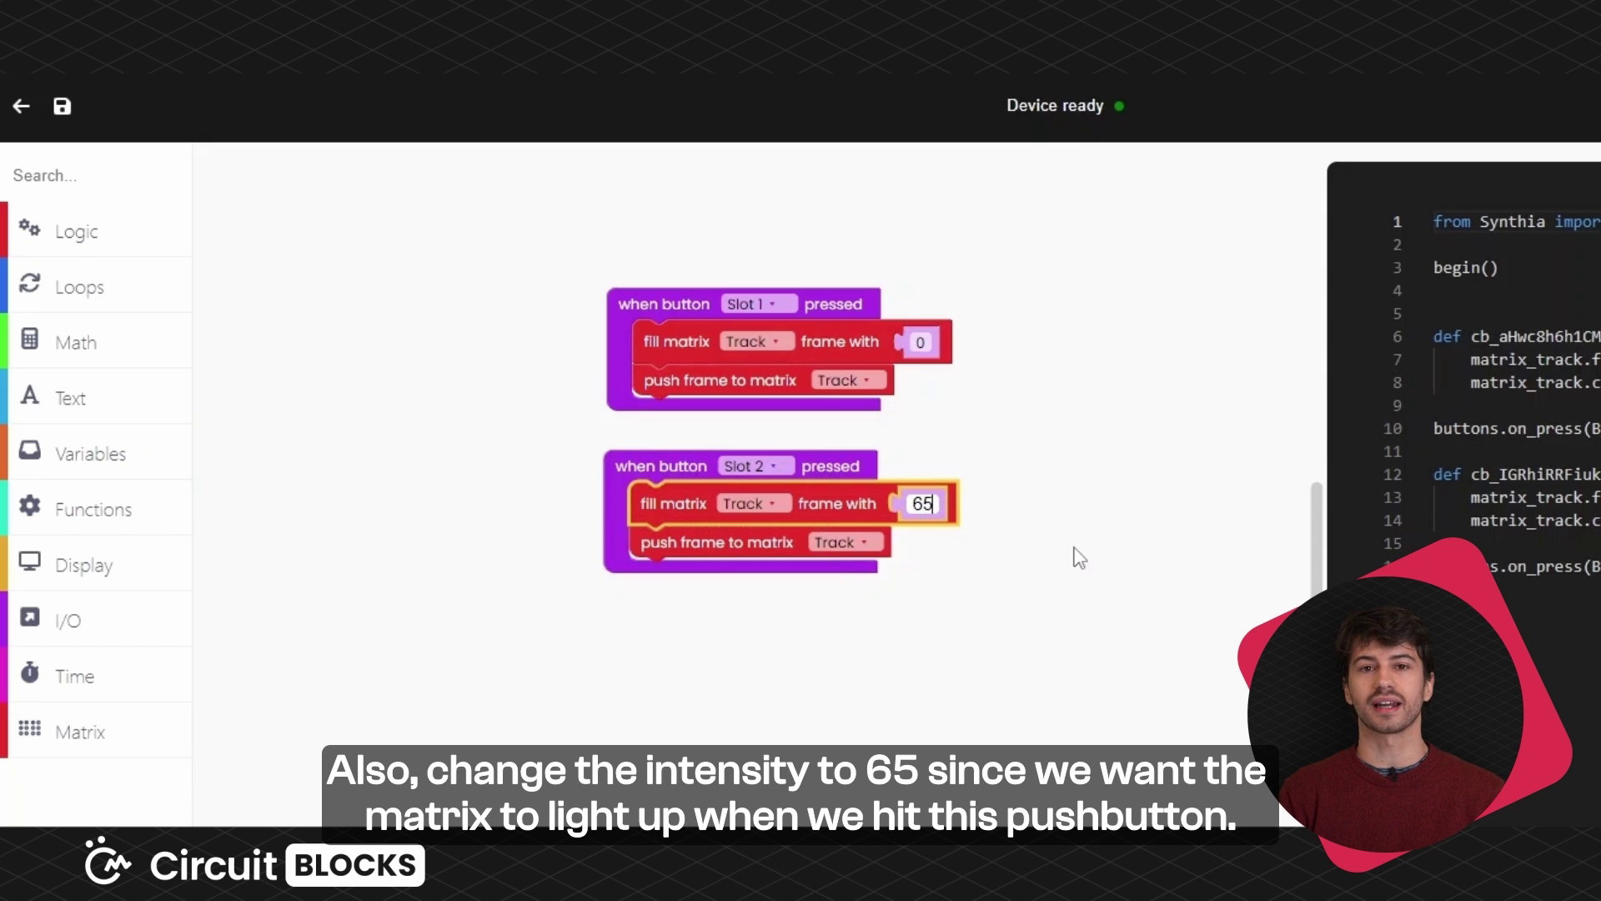
click(1066, 505)
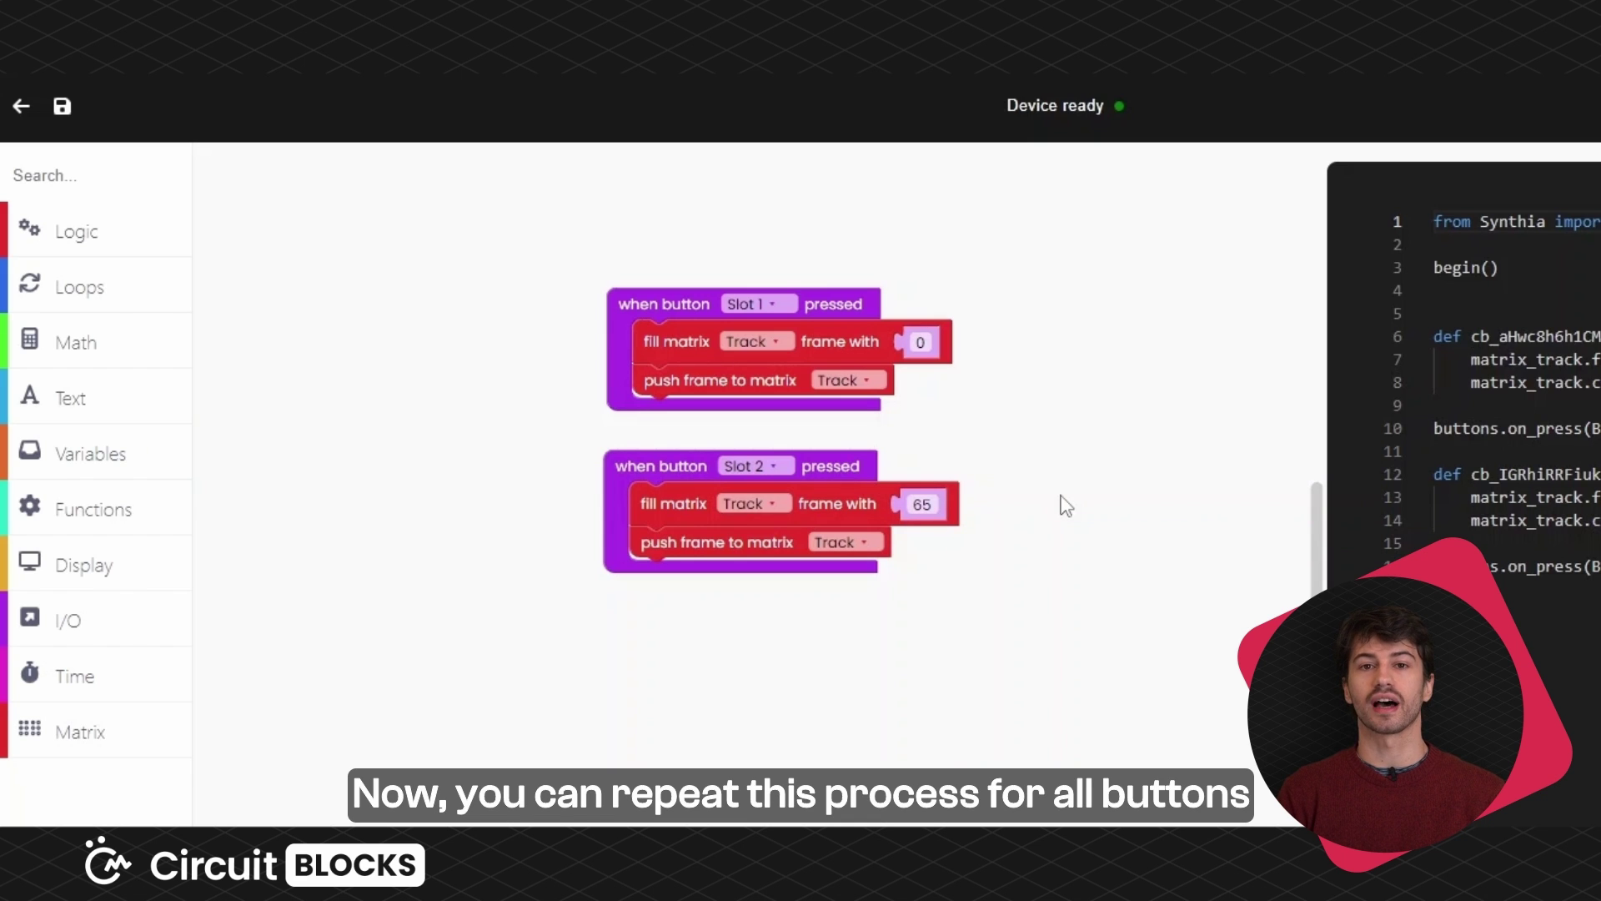
Duplicate the Slot 2 stack into a Slot 3 handler filling Track with 130.
right_click(647, 464)
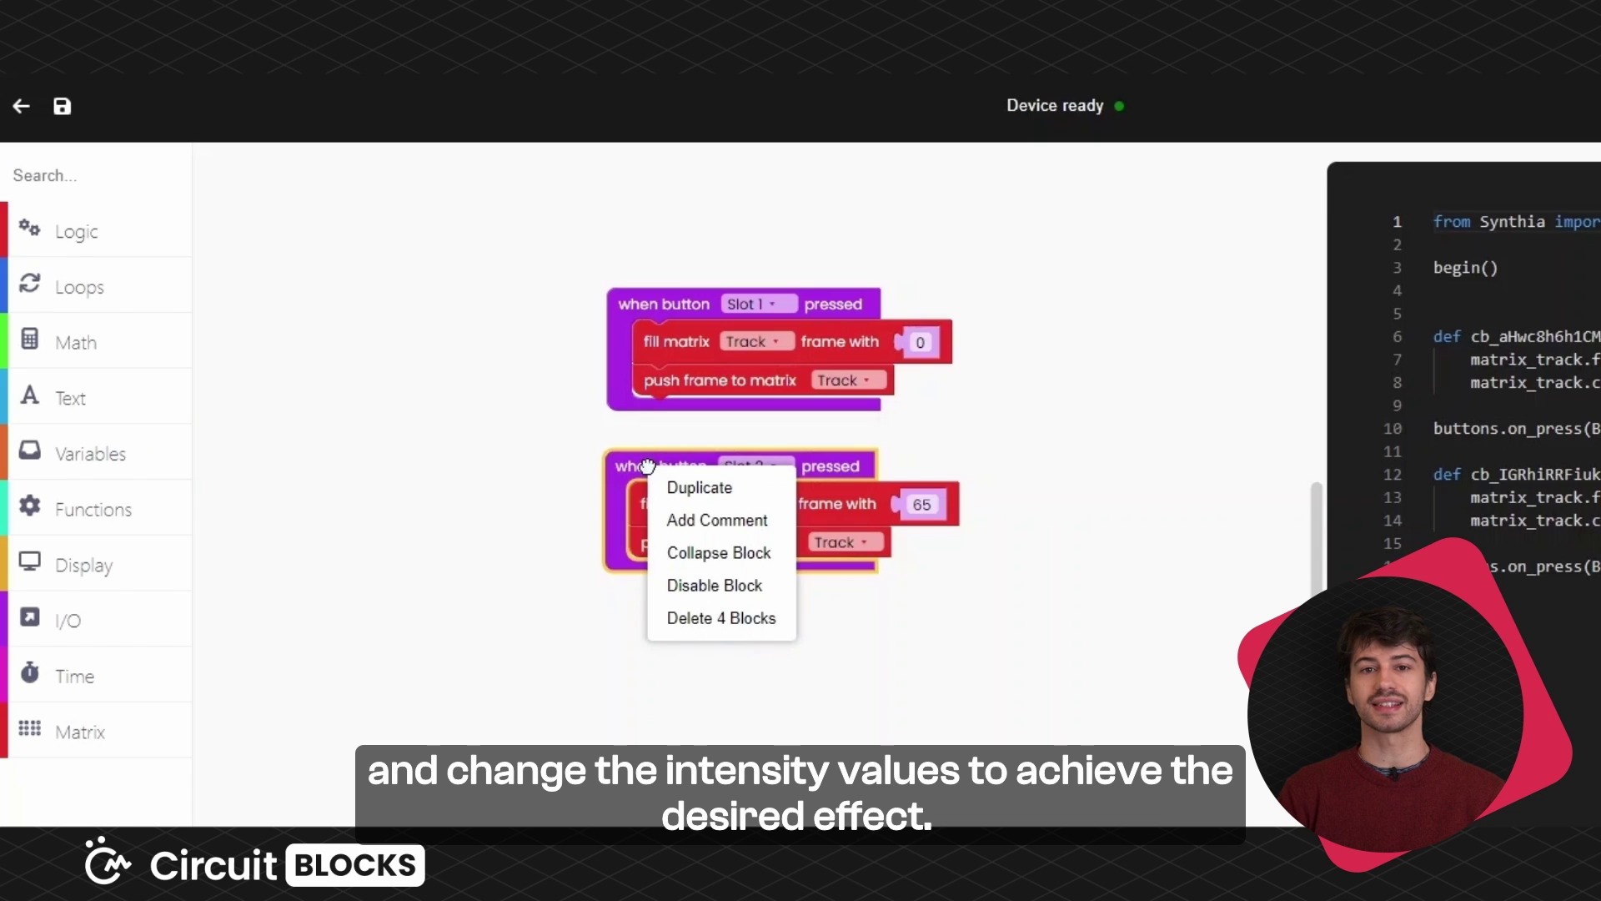
click(688, 488)
drag(605, 537, 680, 611)
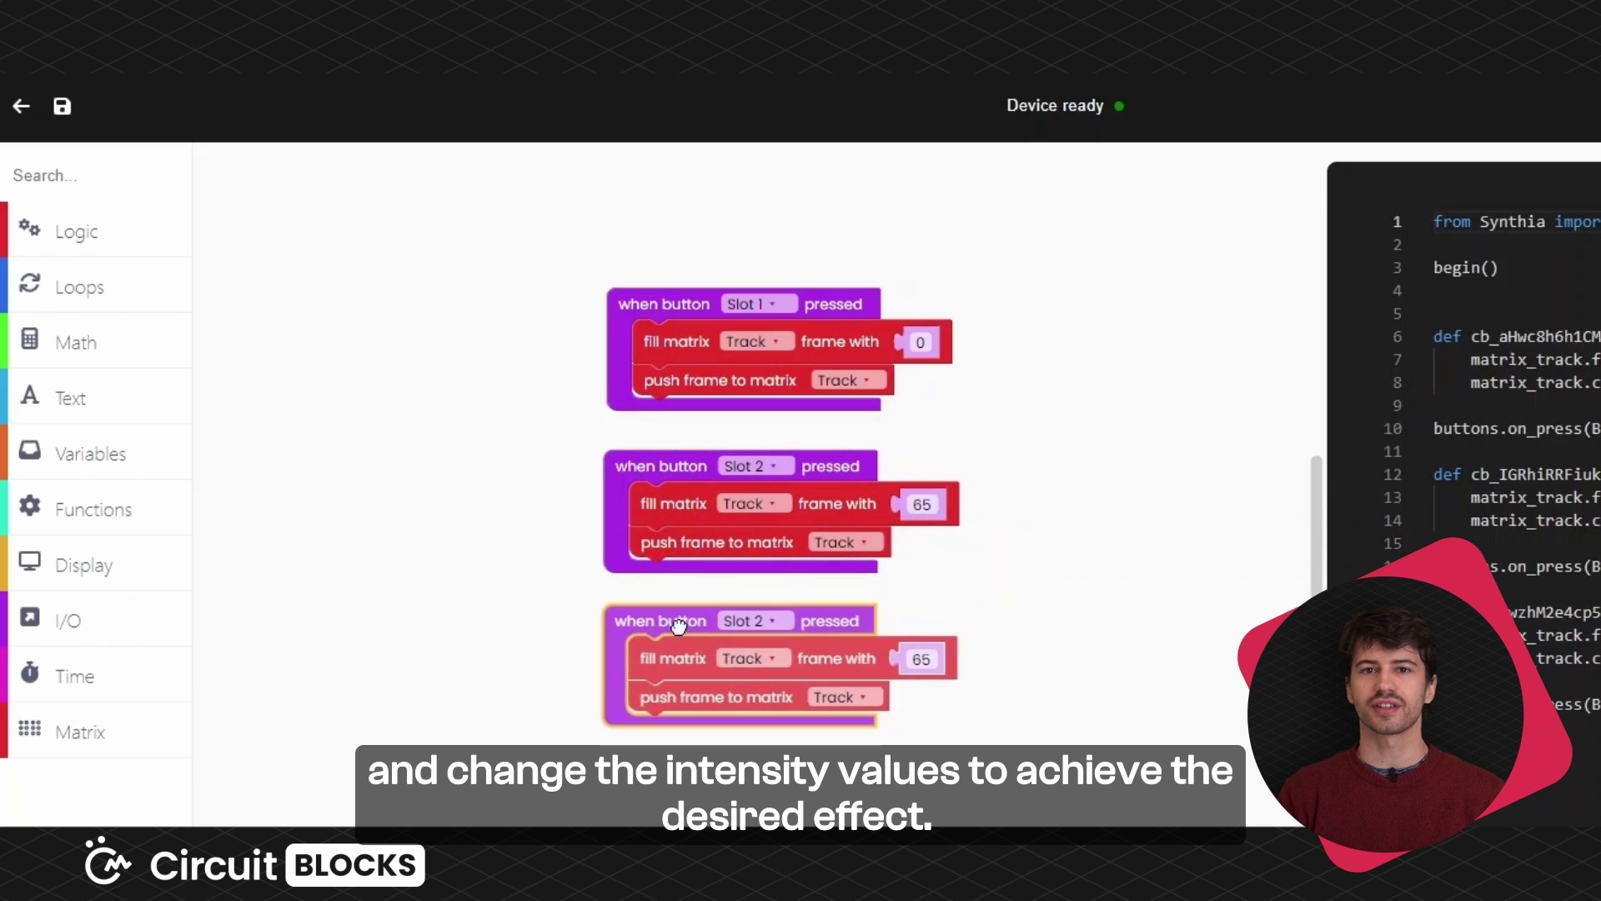
click(771, 623)
click(743, 738)
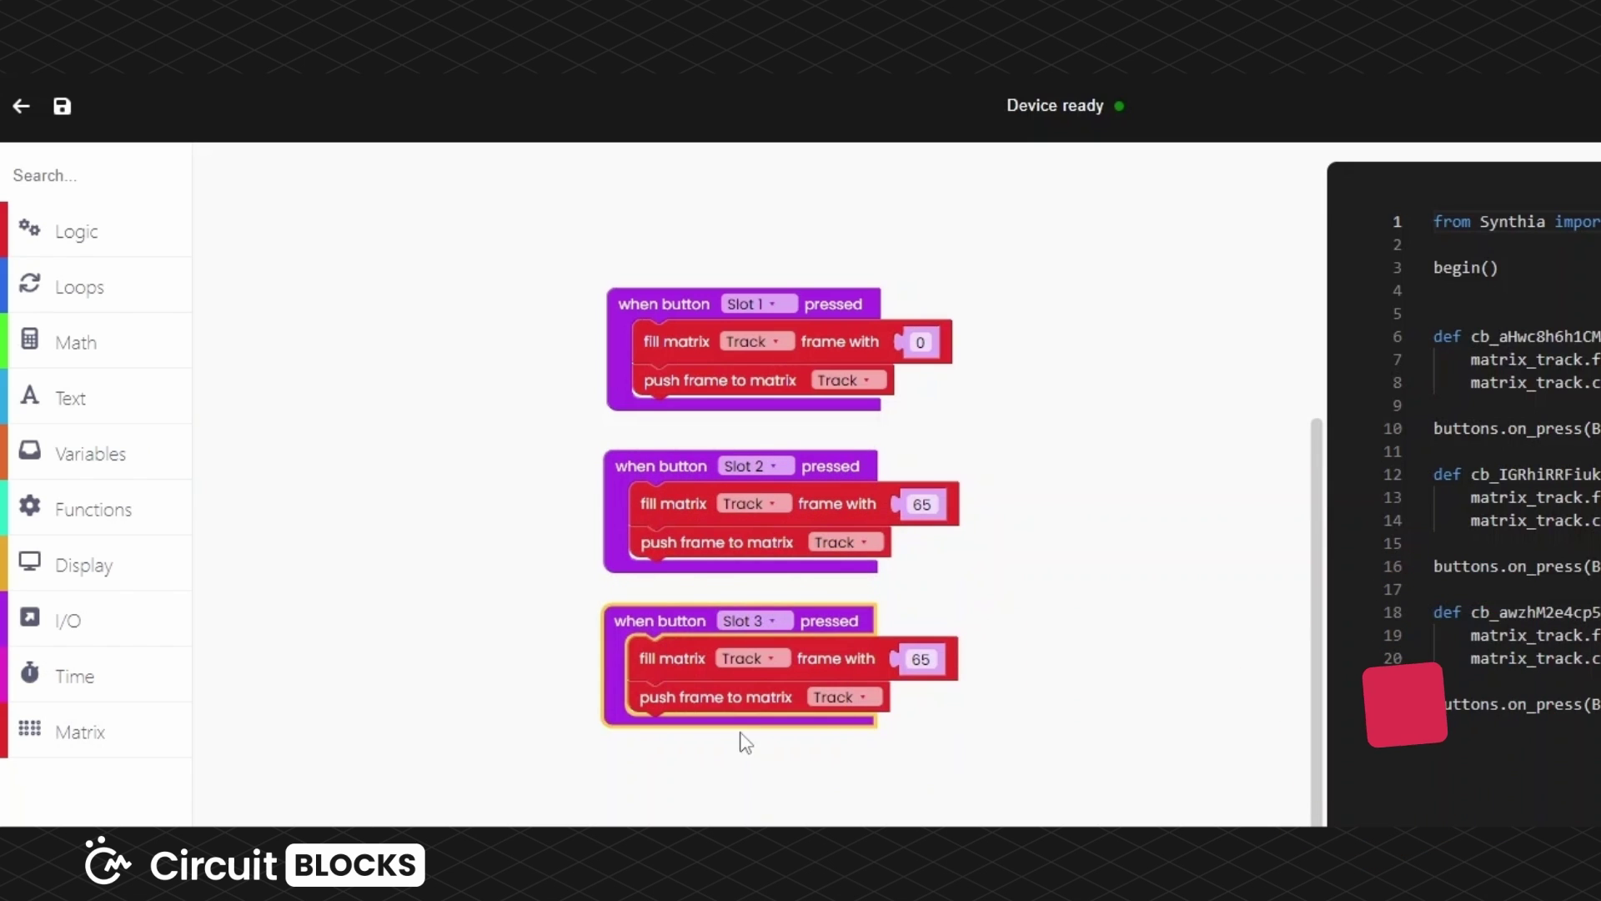
click(934, 658)
text(130)
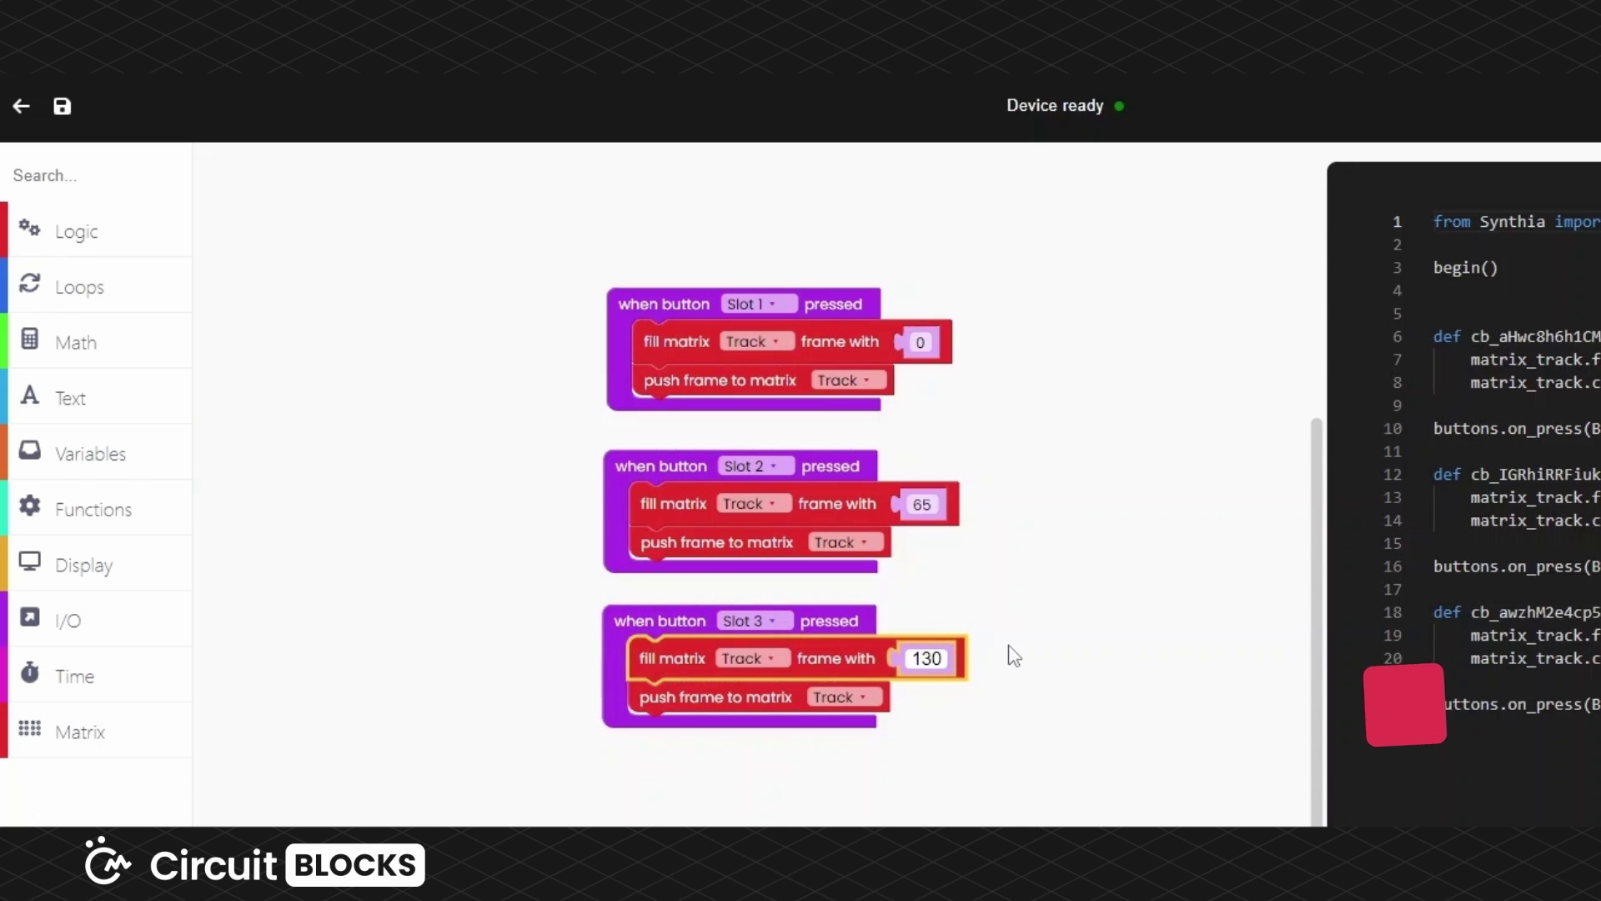
scroll(679, 561, down, 2)
Duplicate the Slot 3 stack into a Slot 4 handler filling Track with 200.
right_click(682, 480)
click(721, 495)
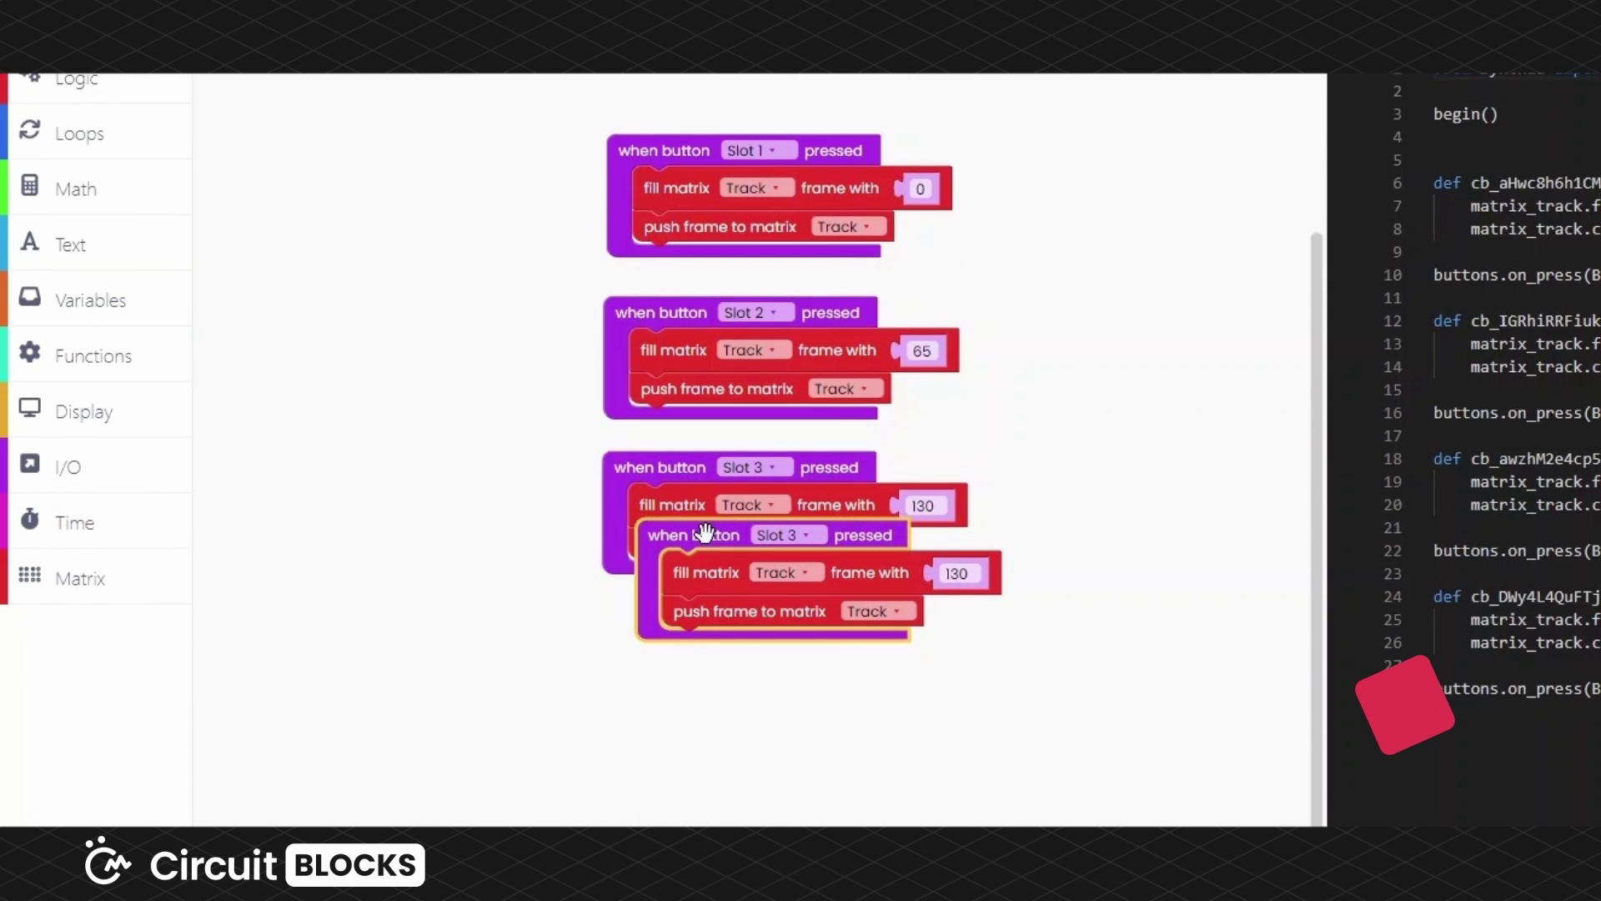
drag(704, 533, 668, 613)
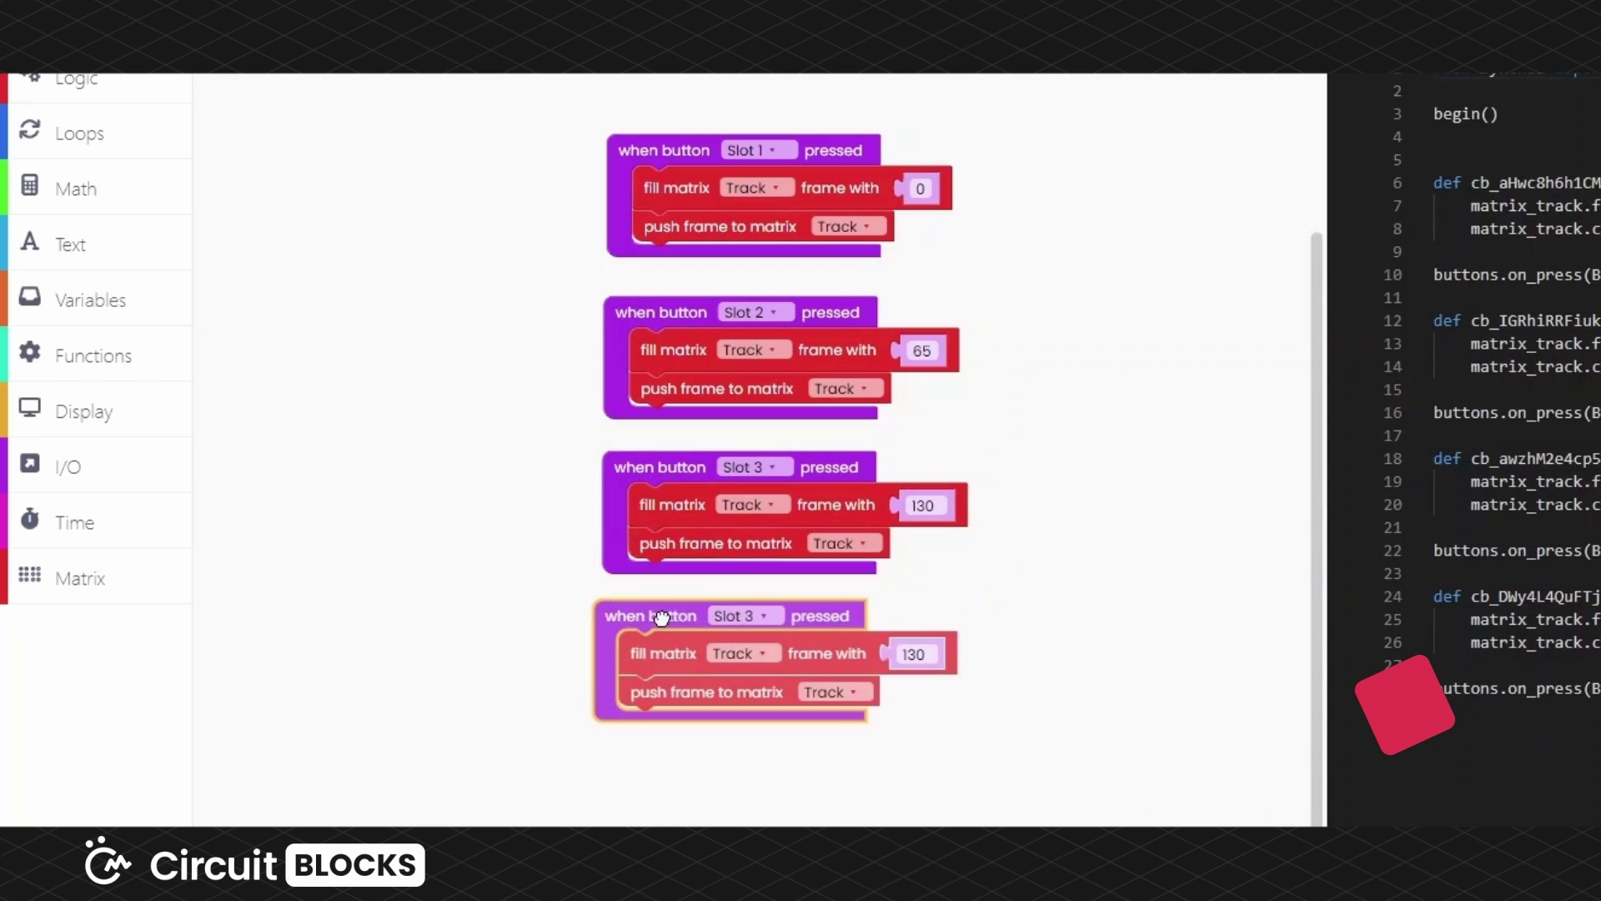
click(768, 617)
click(748, 762)
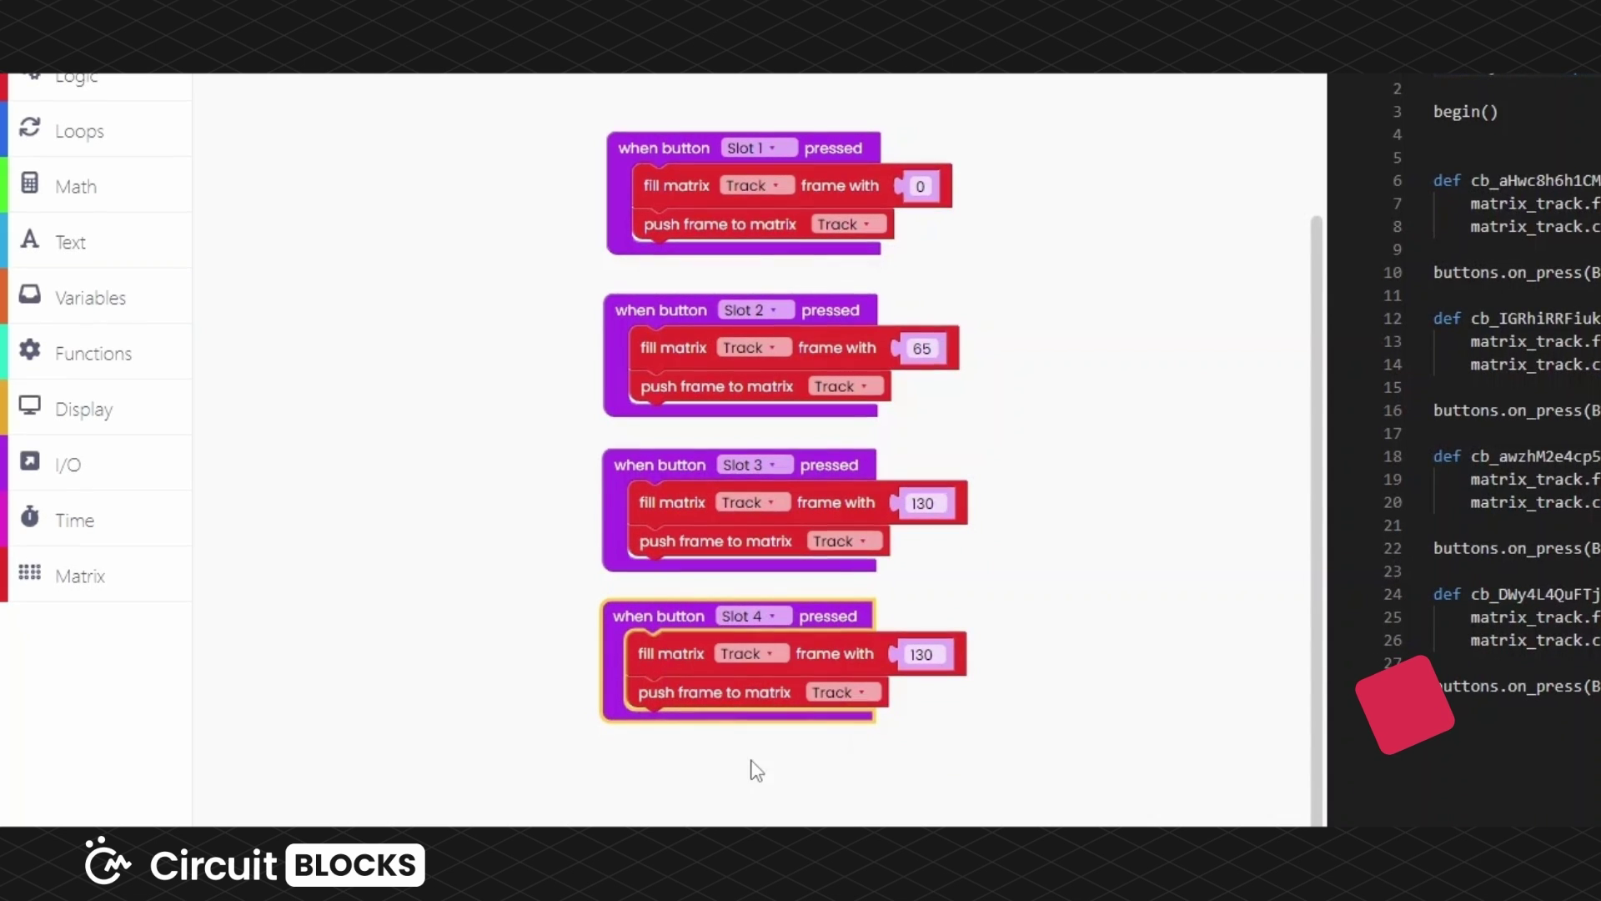
click(921, 653)
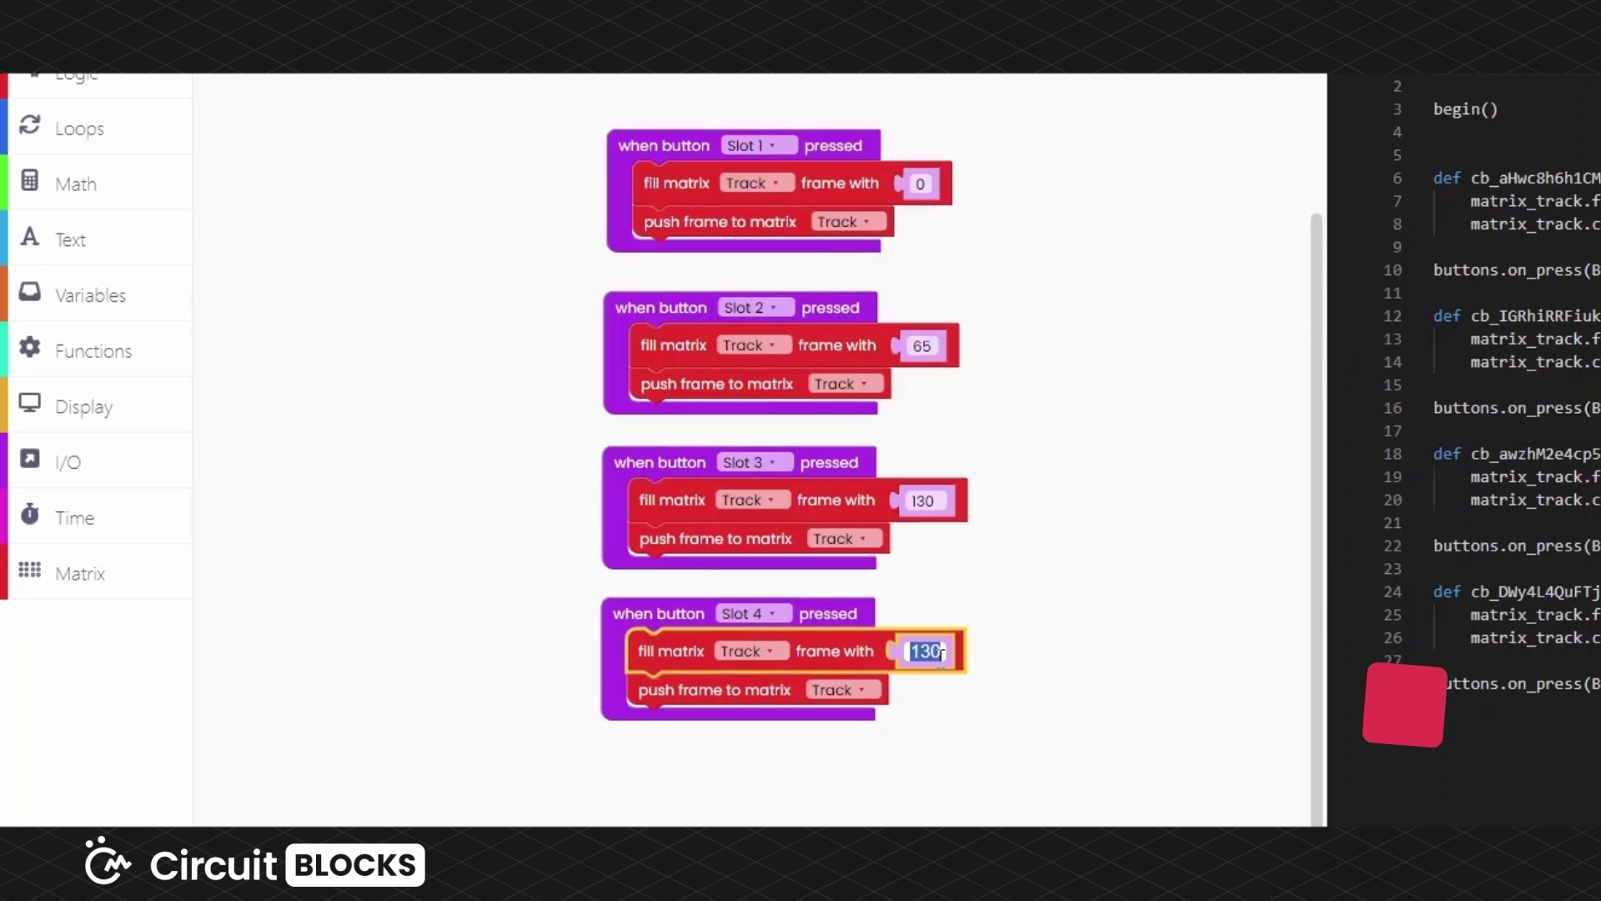
text(200)
click(1063, 552)
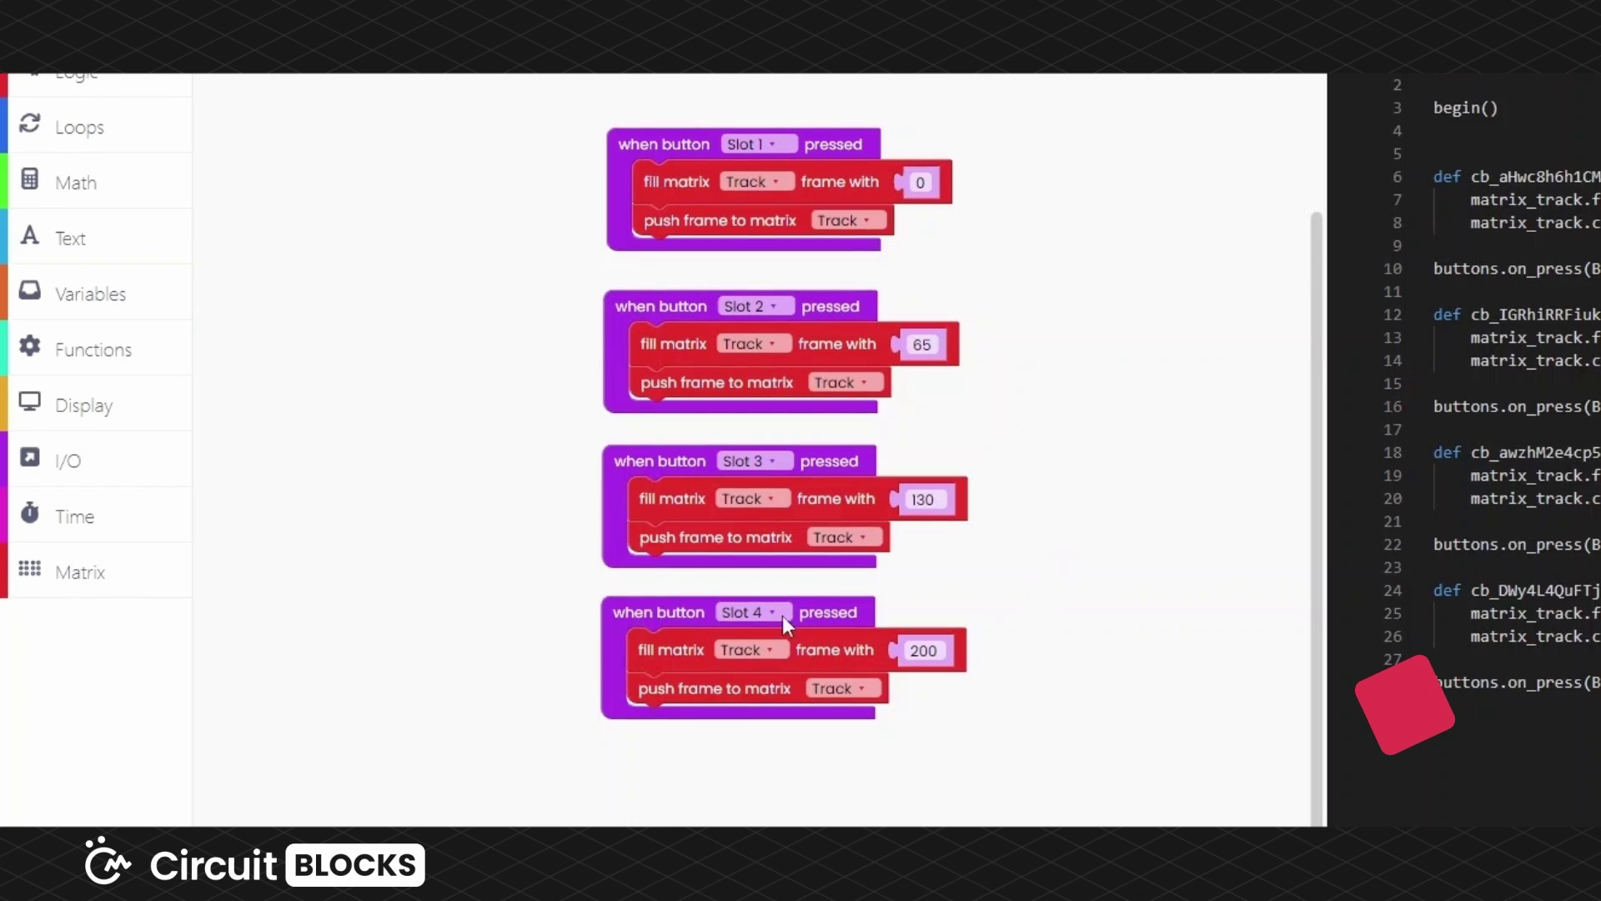
Duplicate the Slot 4 stack into a Slot 5 handler filling Track with 255.
right_click(683, 615)
click(734, 634)
drag(679, 640, 687, 723)
click(747, 722)
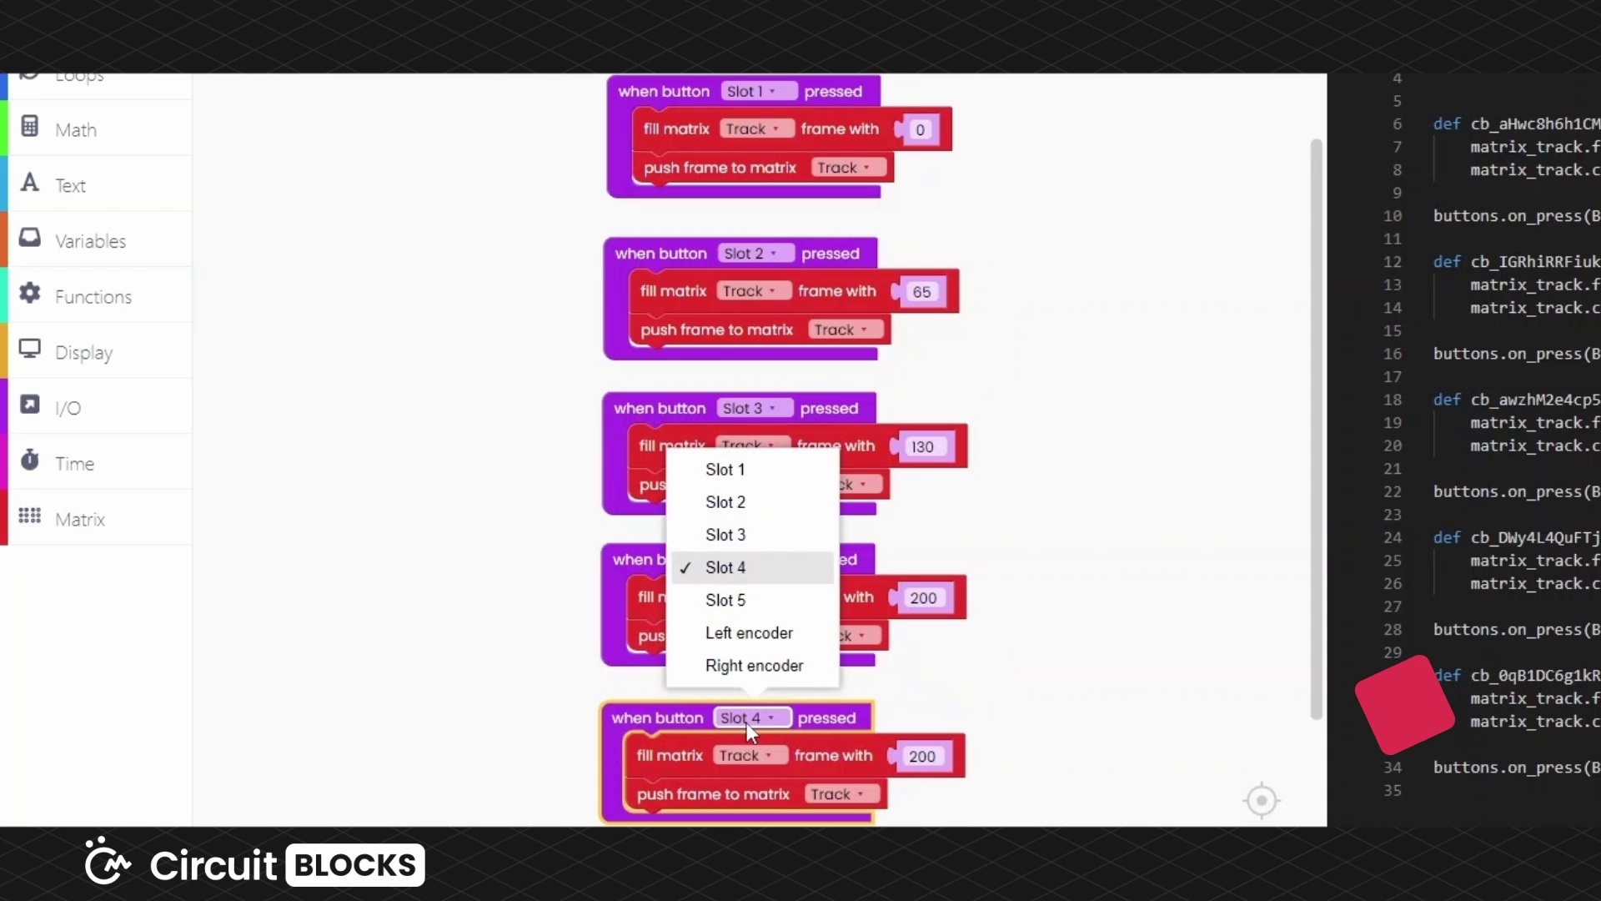
click(734, 600)
click(940, 757)
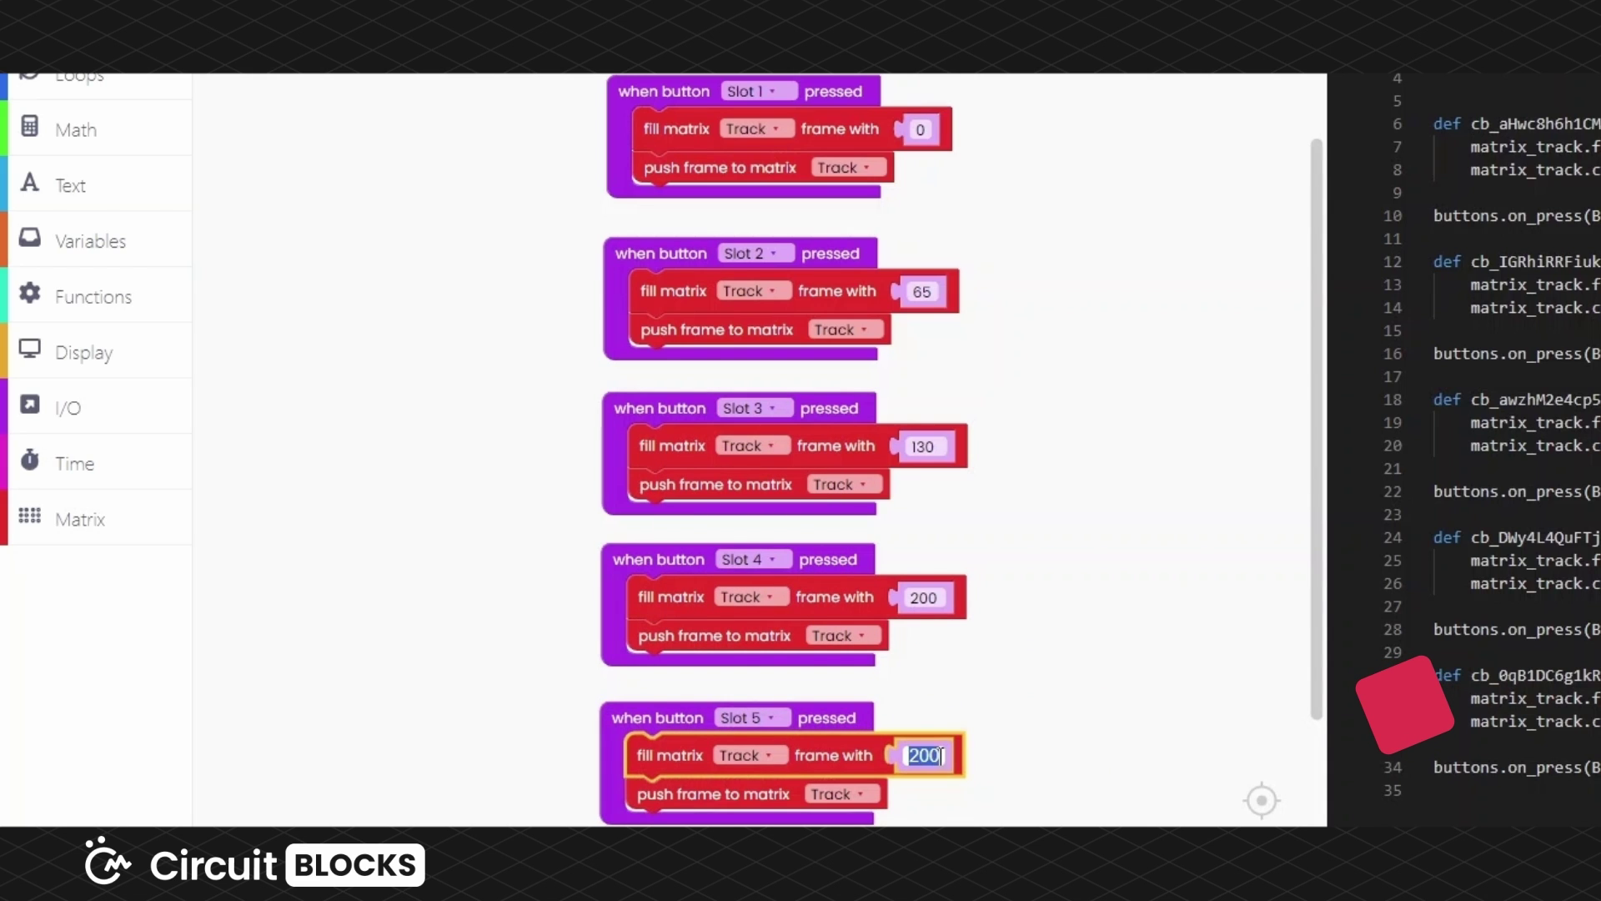
text(255)
click(1098, 413)
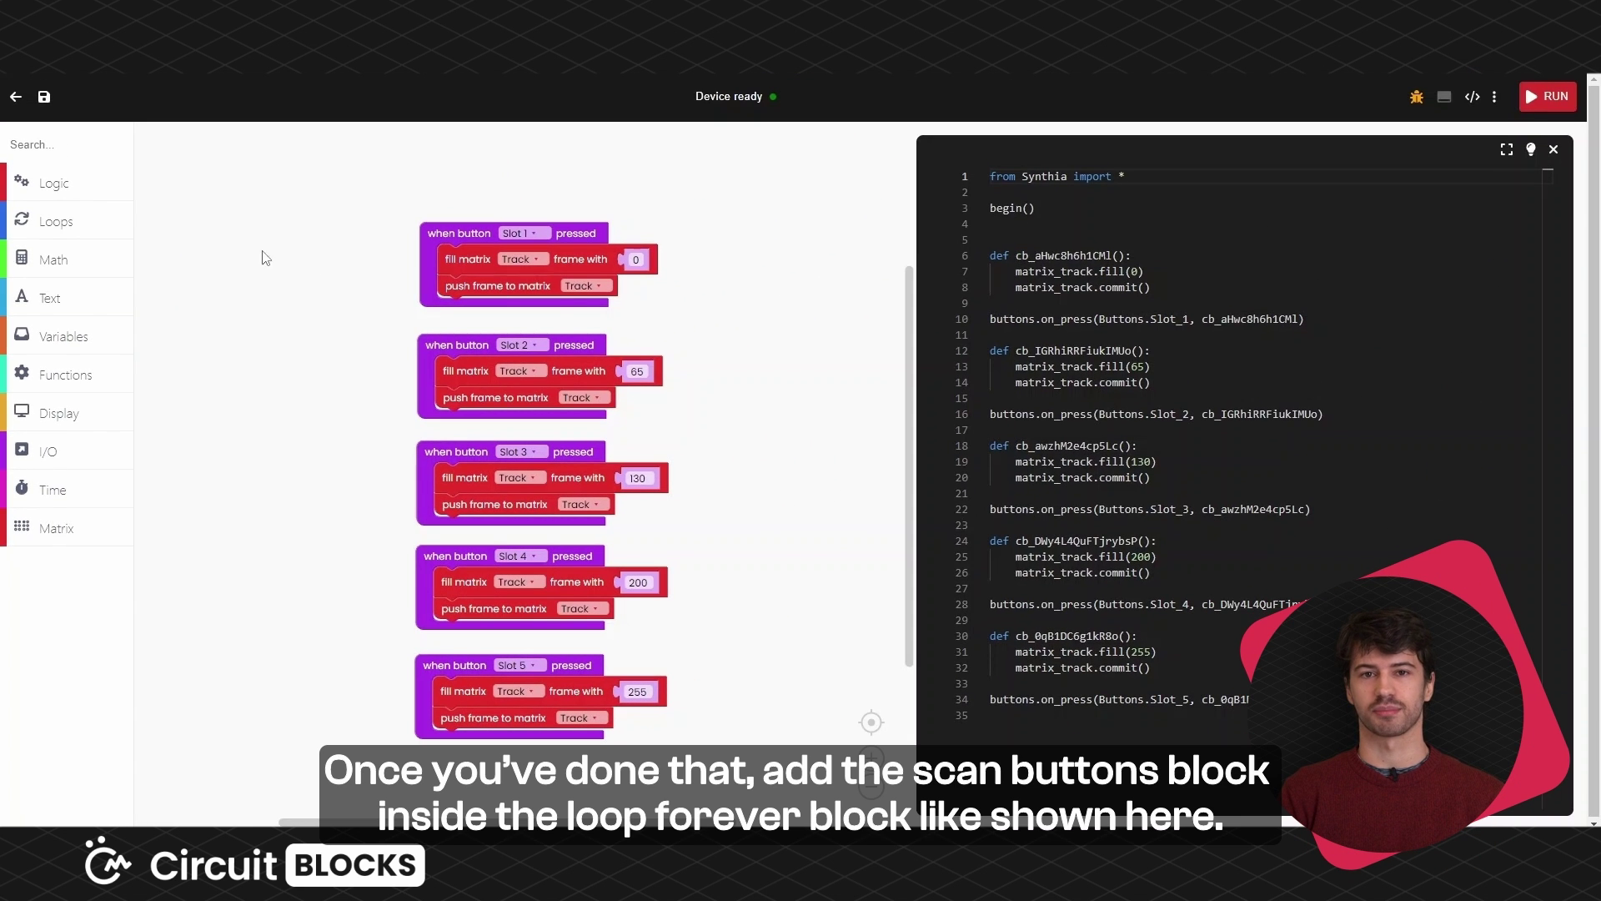
Place a 'loop forever' block beside the button stacks with 'scan buttons' inside it.
click(89, 224)
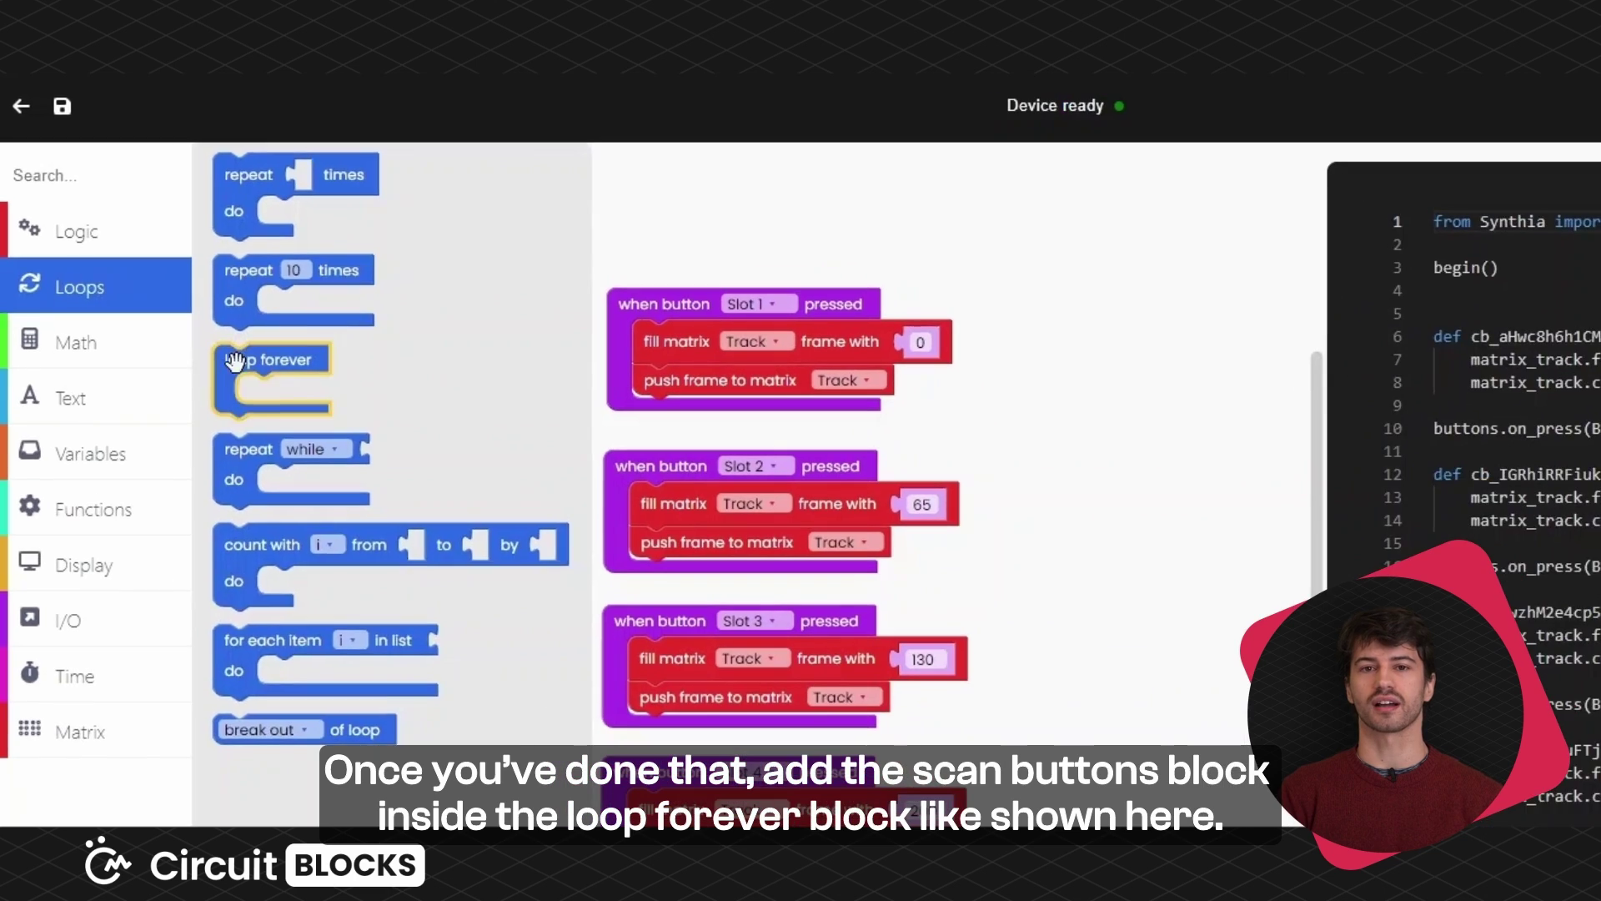
drag(165, 269, 200, 436)
drag(286, 597, 333, 734)
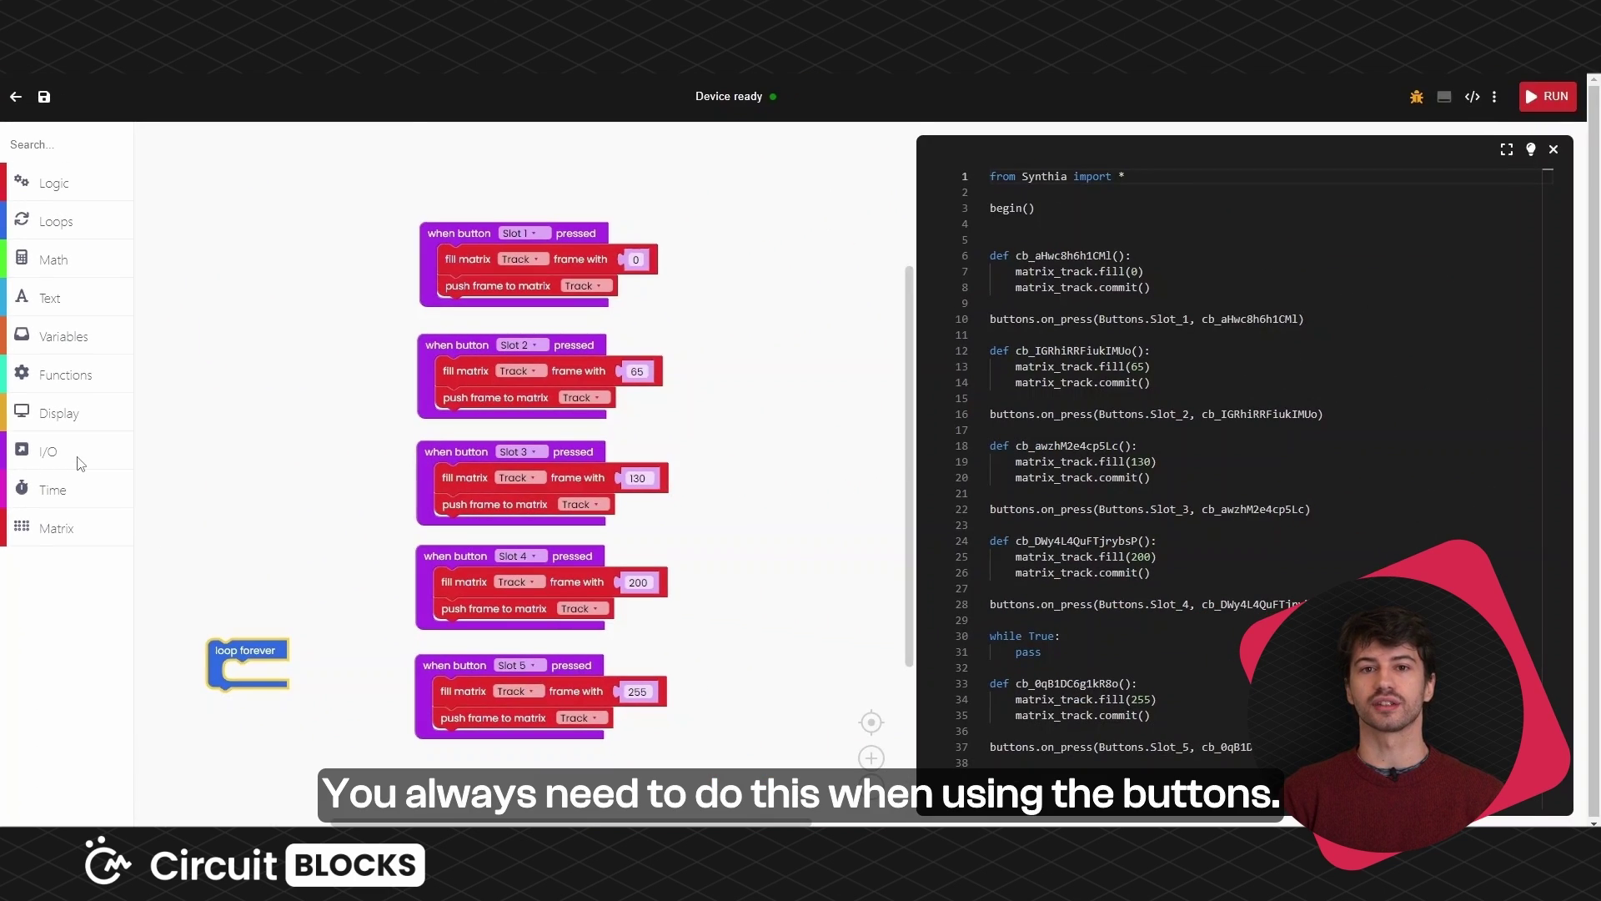
click(79, 464)
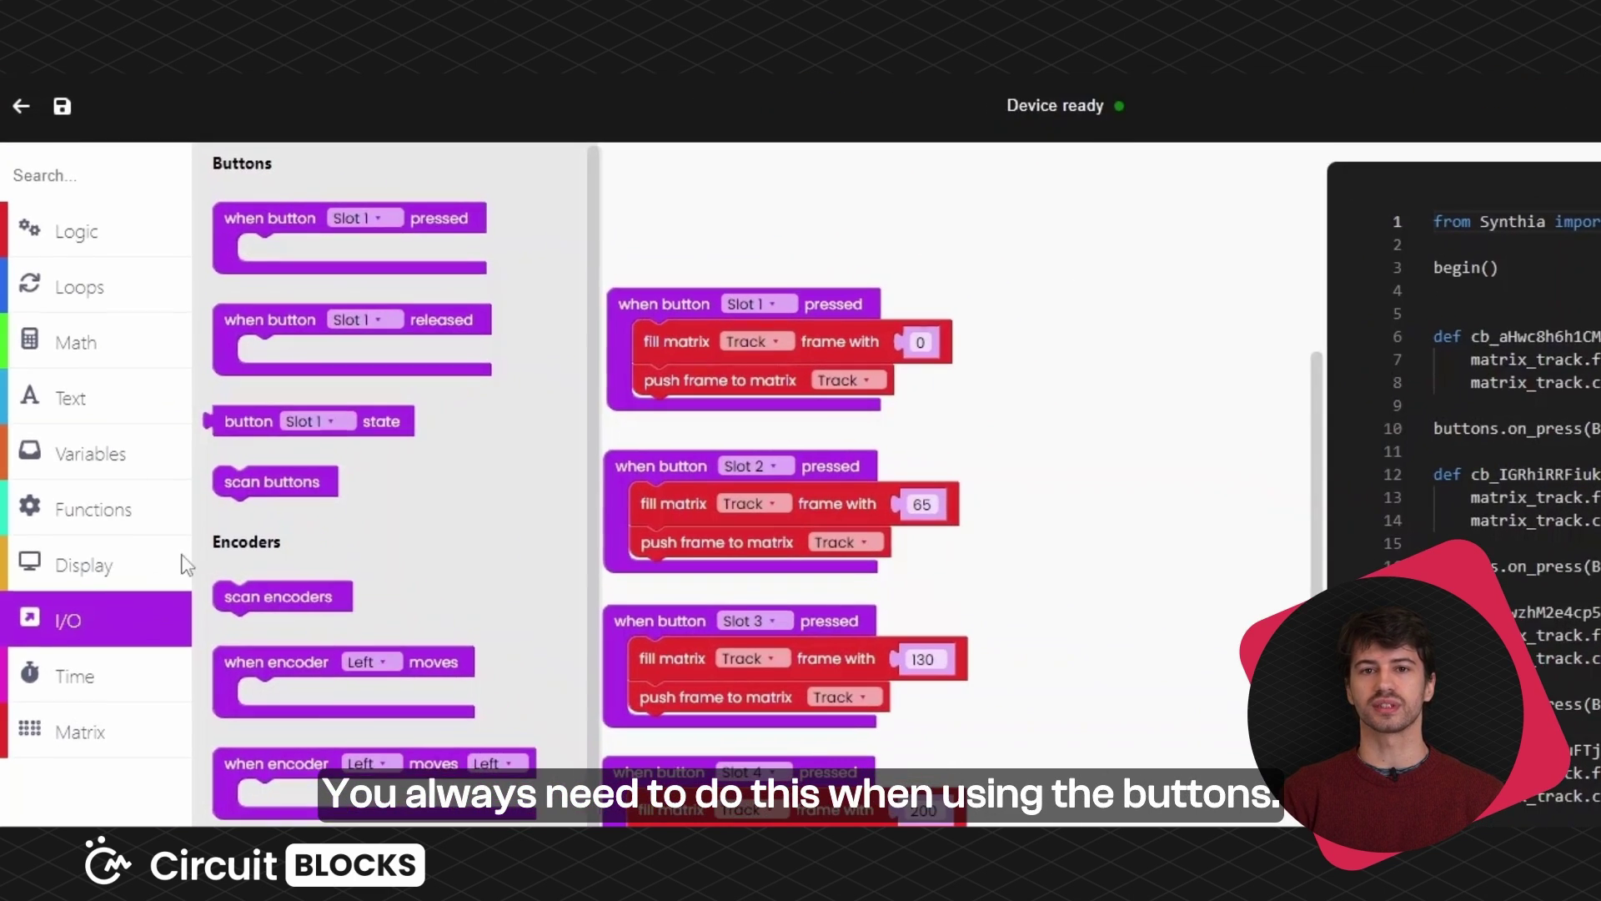
drag(269, 484, 372, 750)
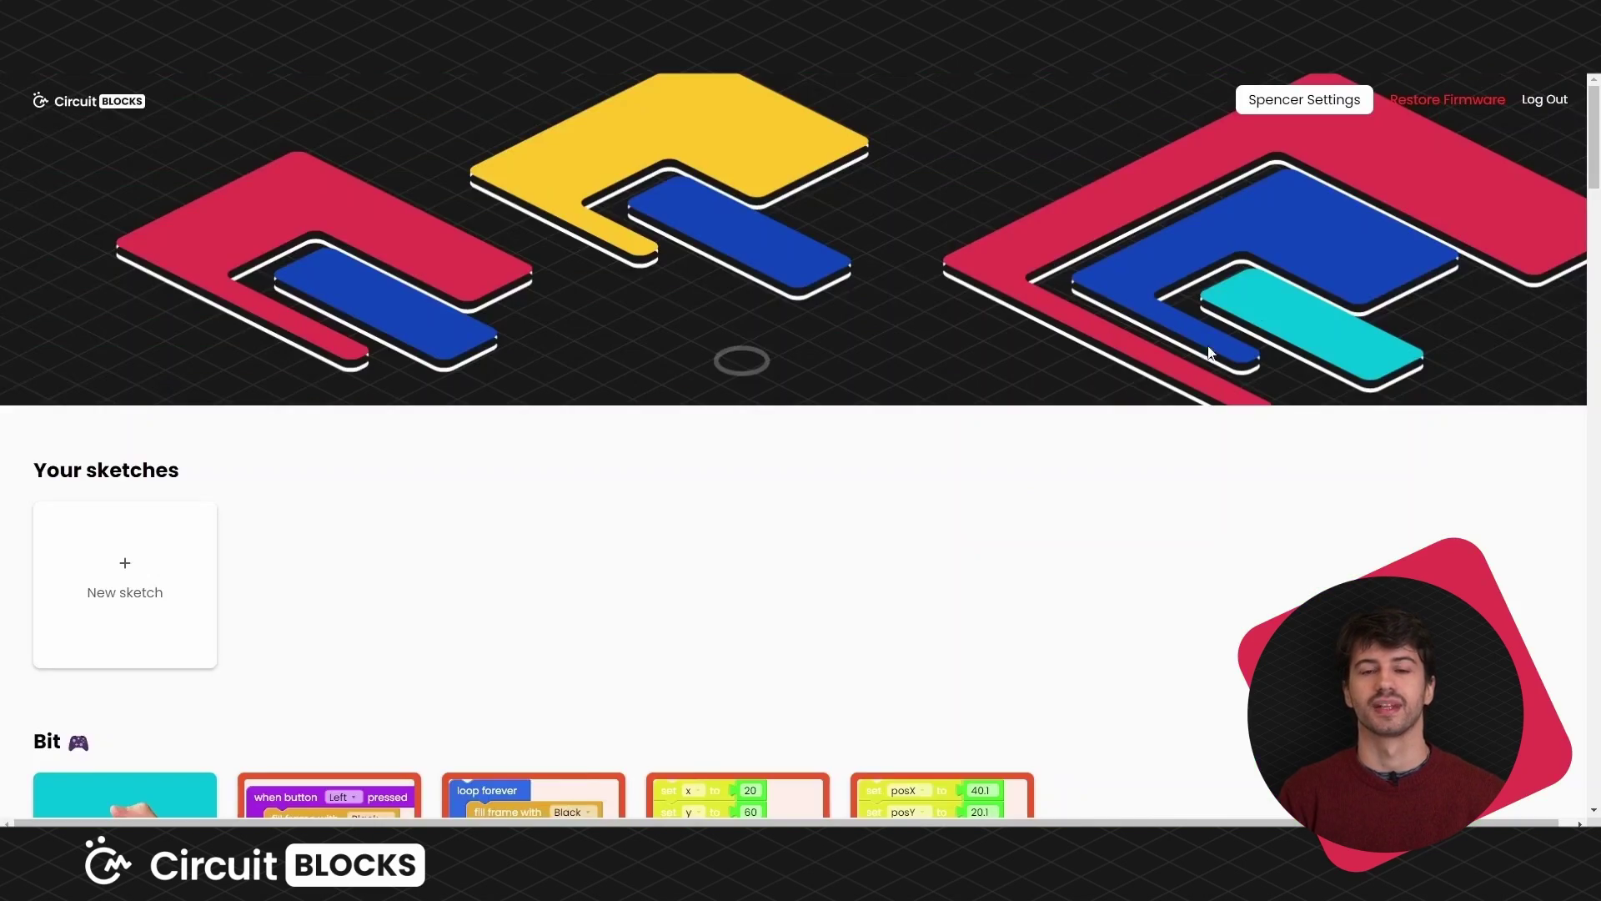
Choose Synthia as the device and start the stock firmware restore.
click(1433, 102)
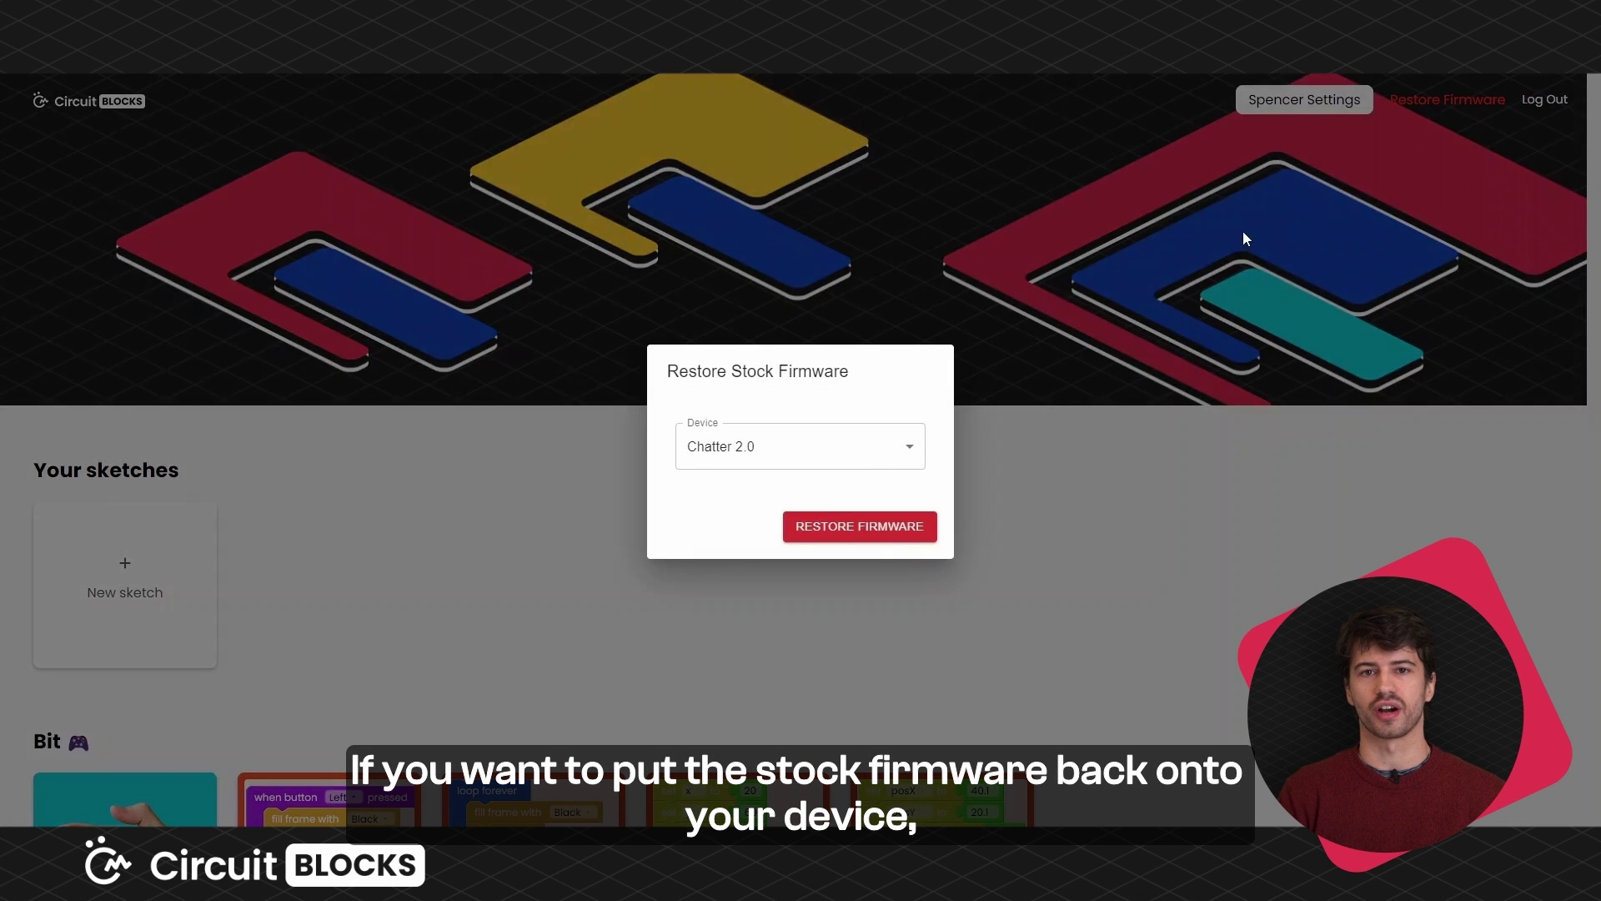
click(847, 449)
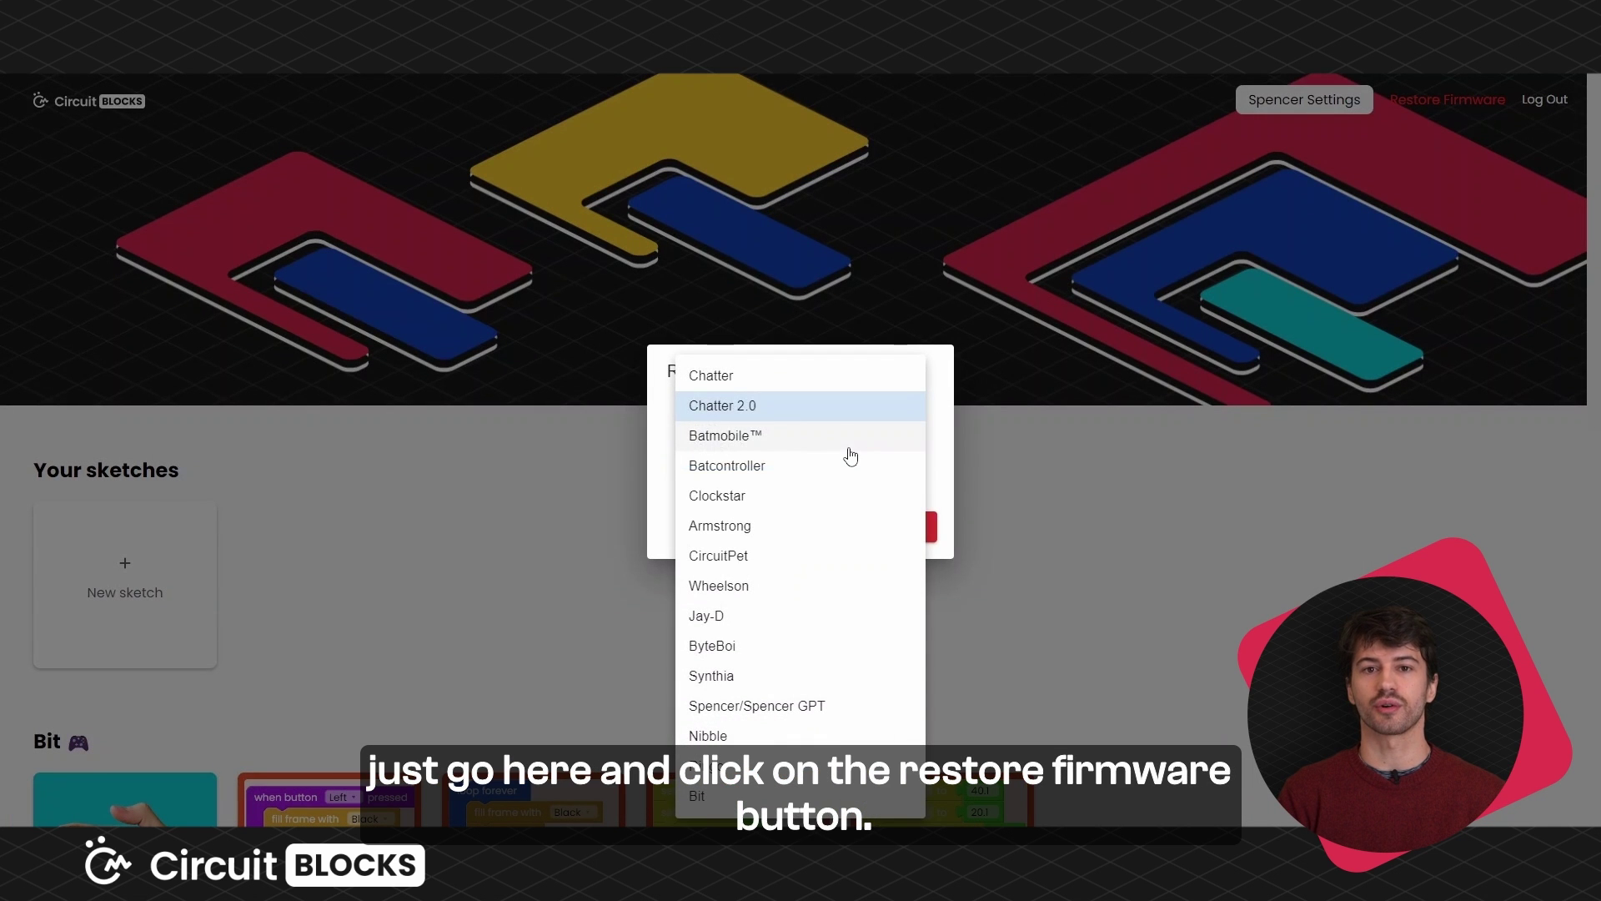
click(738, 676)
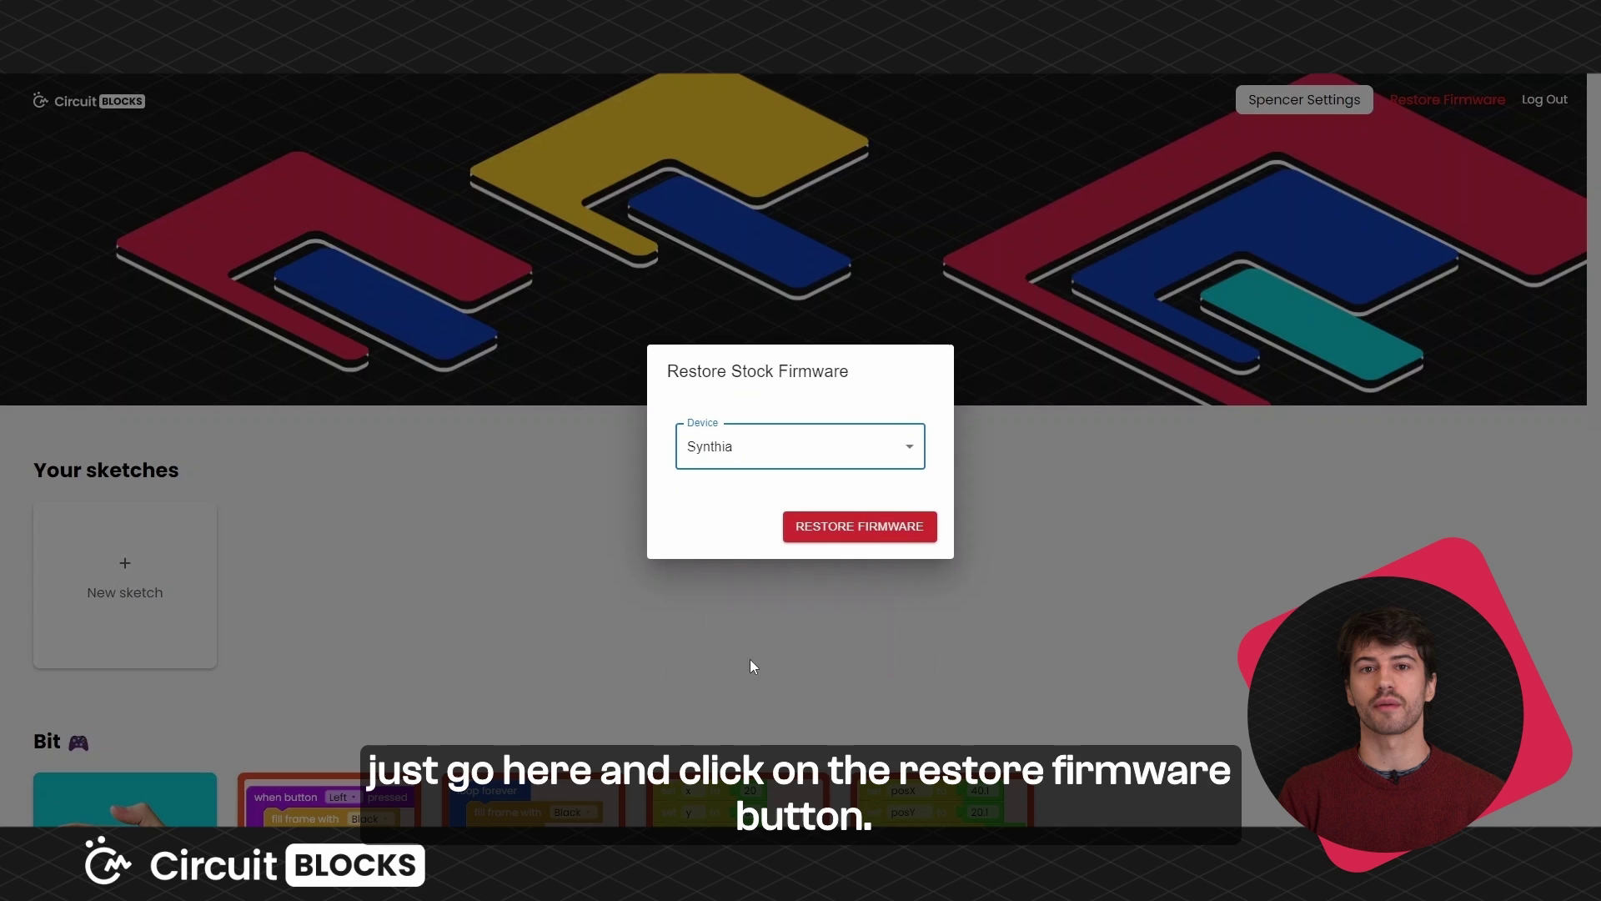
click(880, 528)
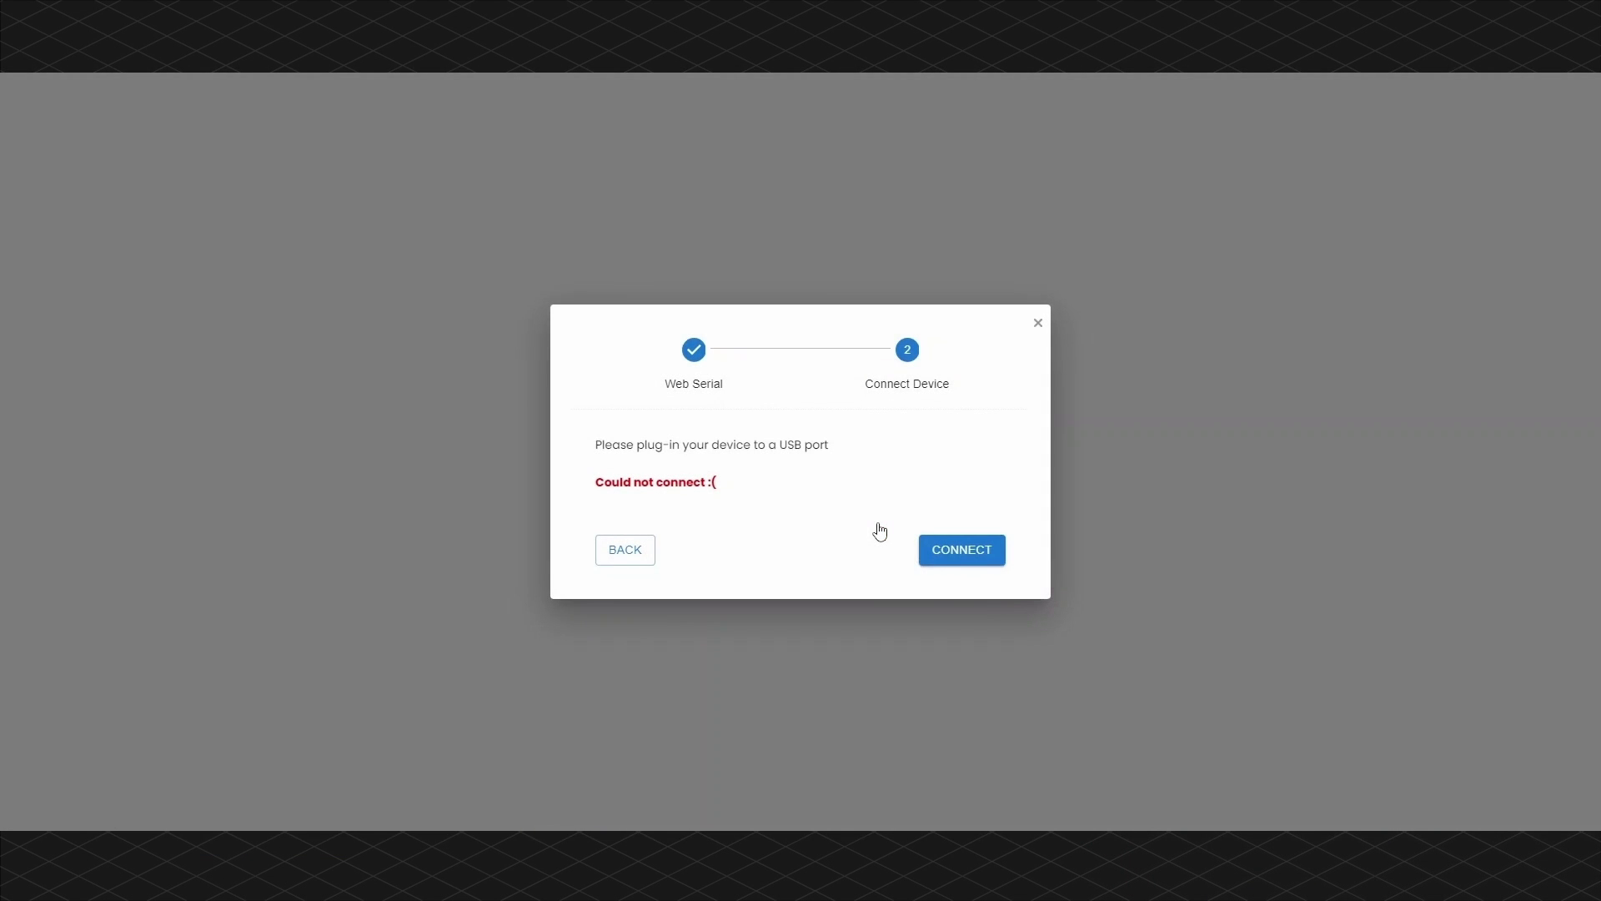
Connect the Synthia over USB Serial (COM3) to flash the firmware.
click(978, 557)
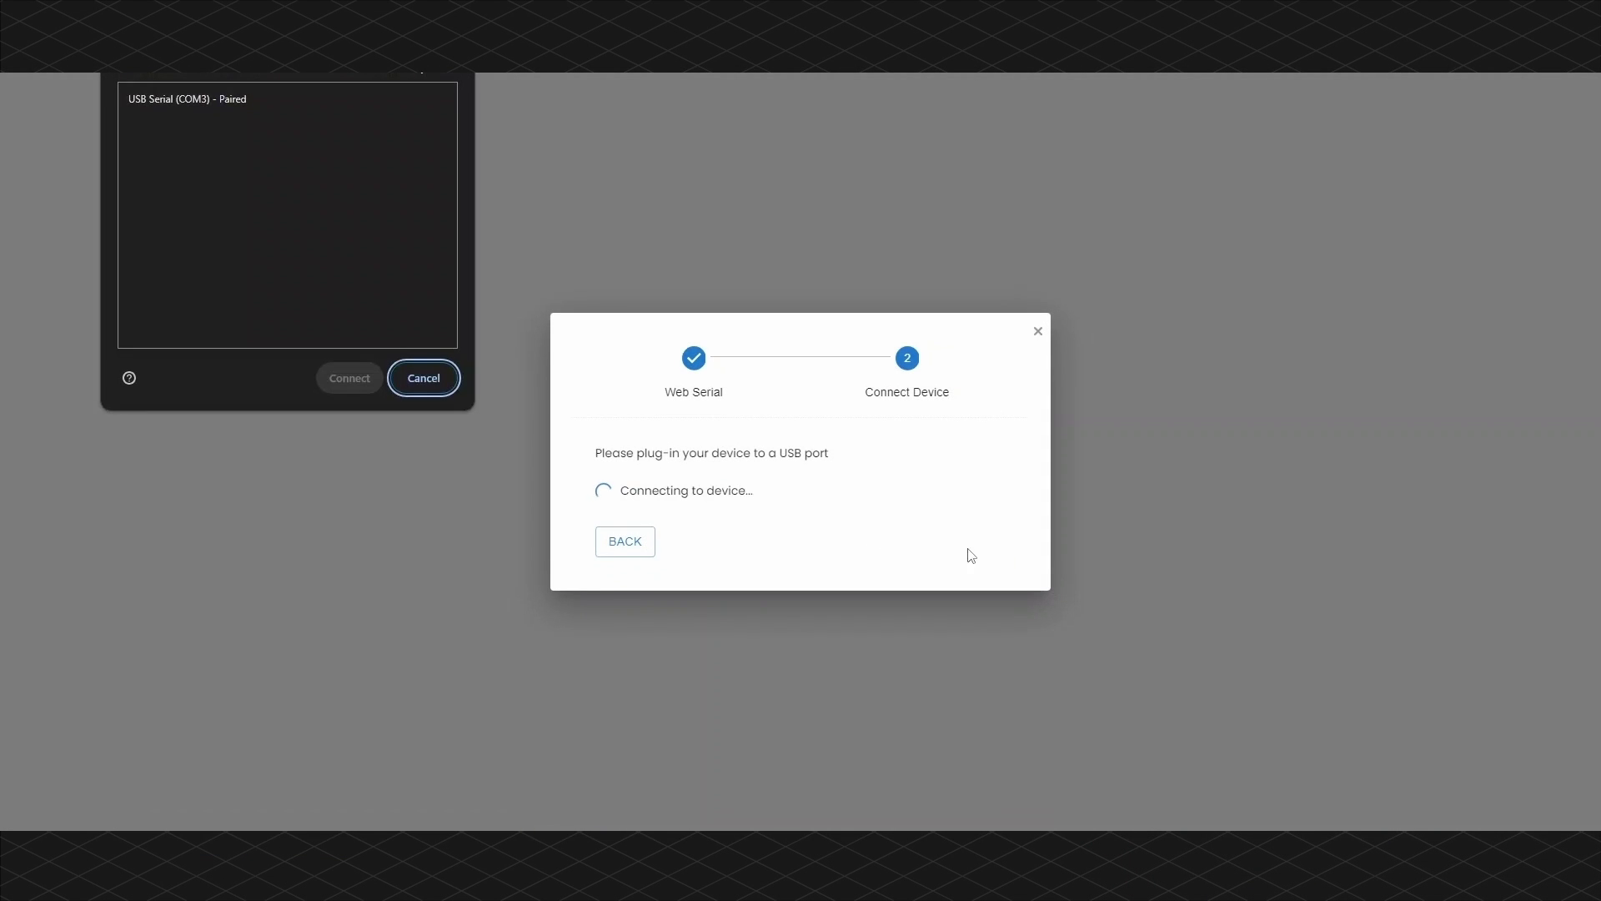
click(227, 110)
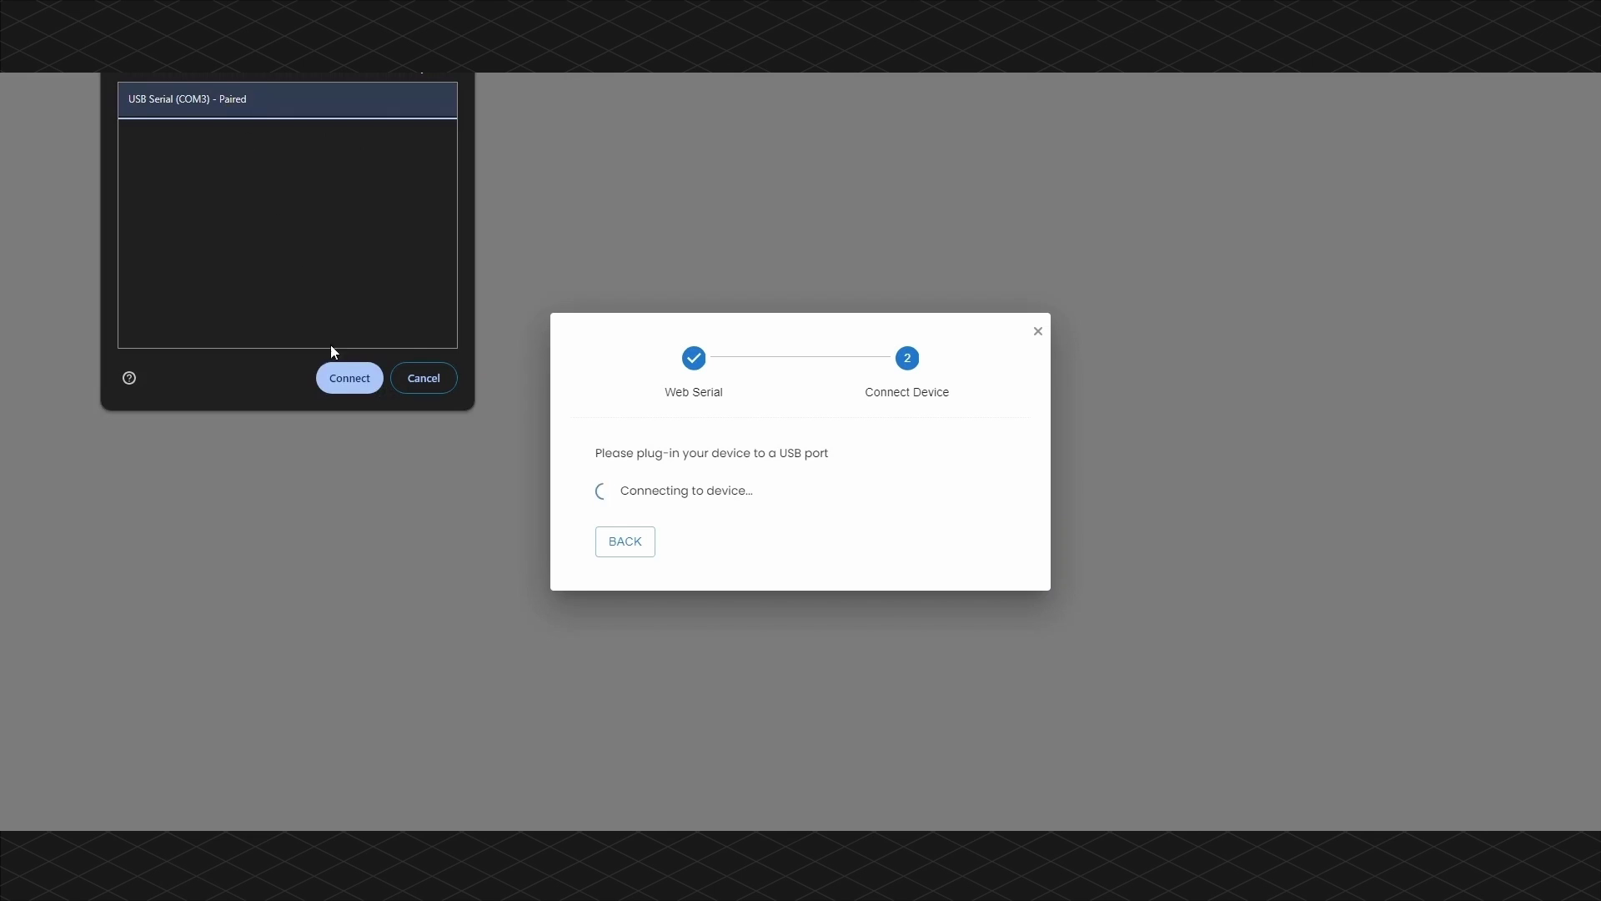
click(349, 379)
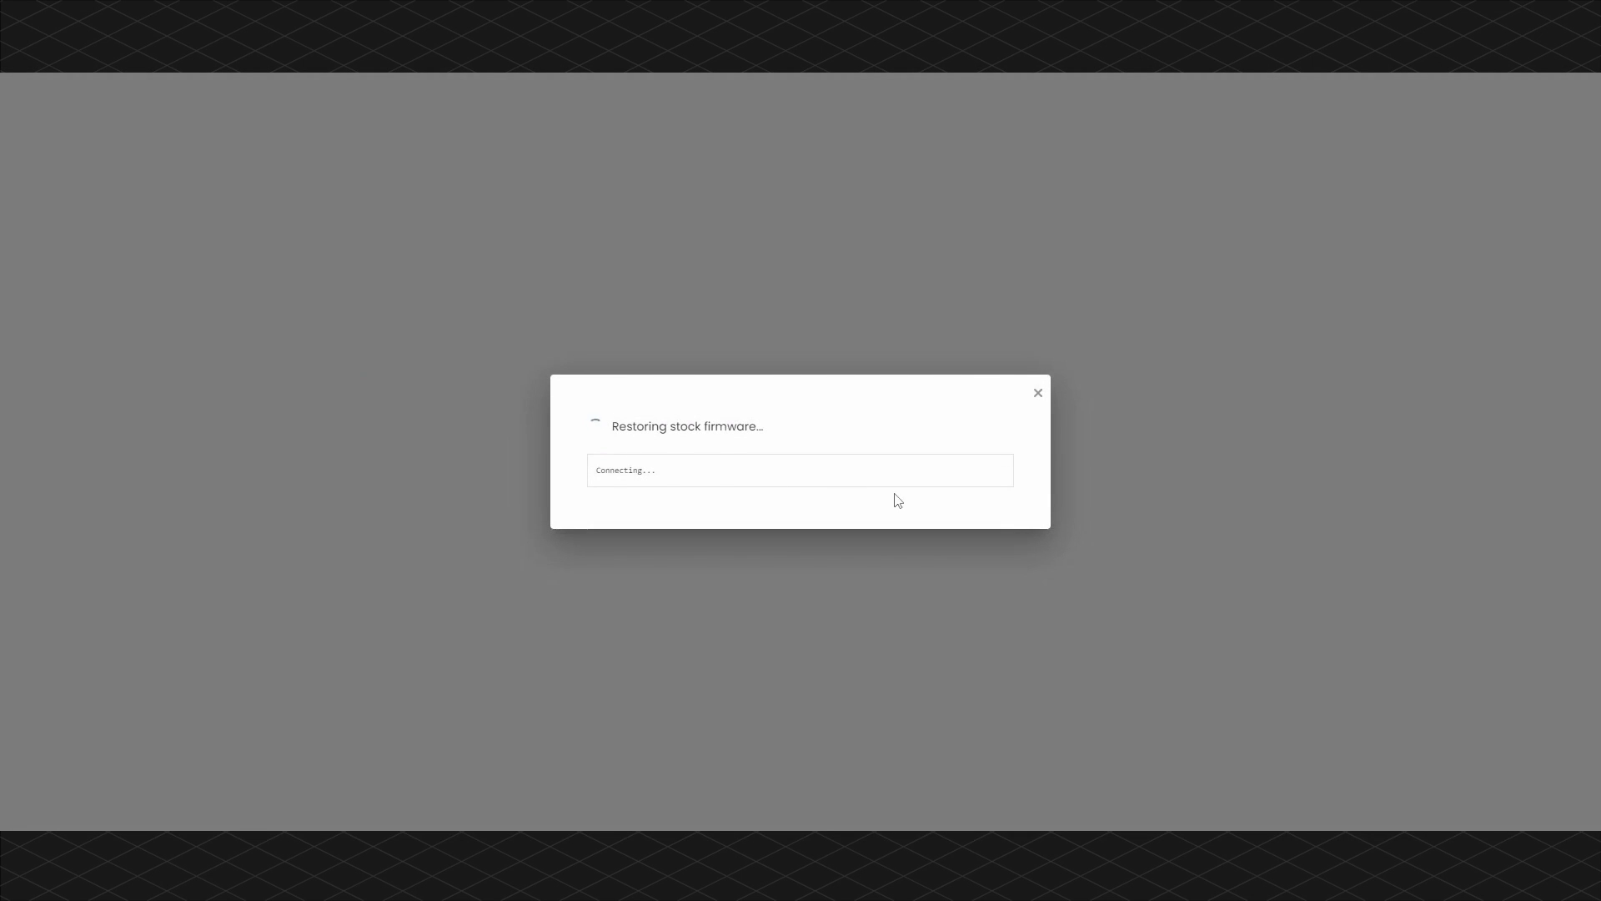